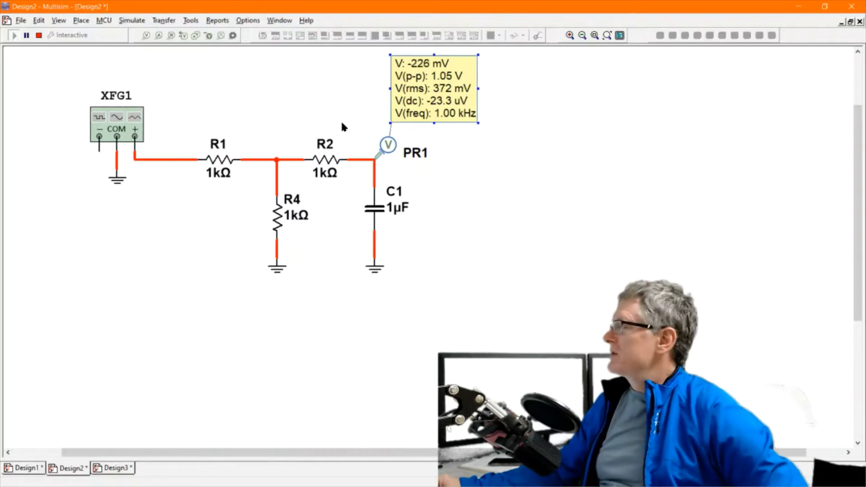
# - Stop the simulation, place a multimeter near the output, and wire its positive terminal to the node above C1
pyautogui.click(38, 35)
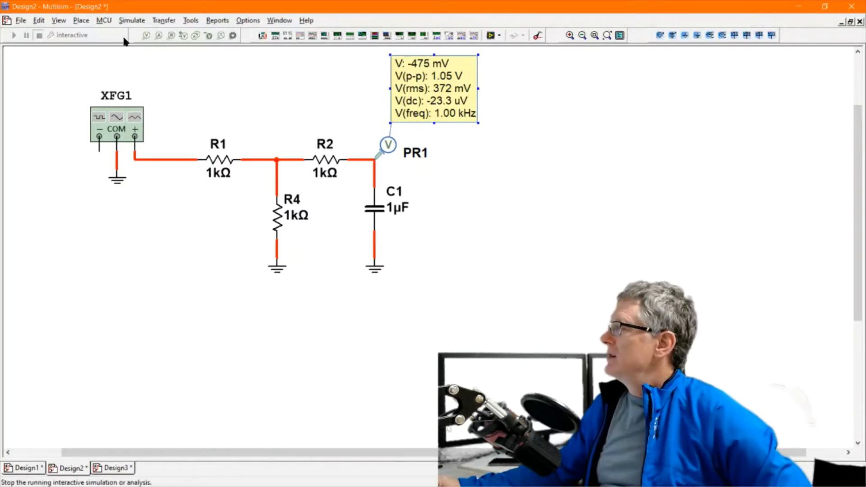
pyautogui.click(263, 35)
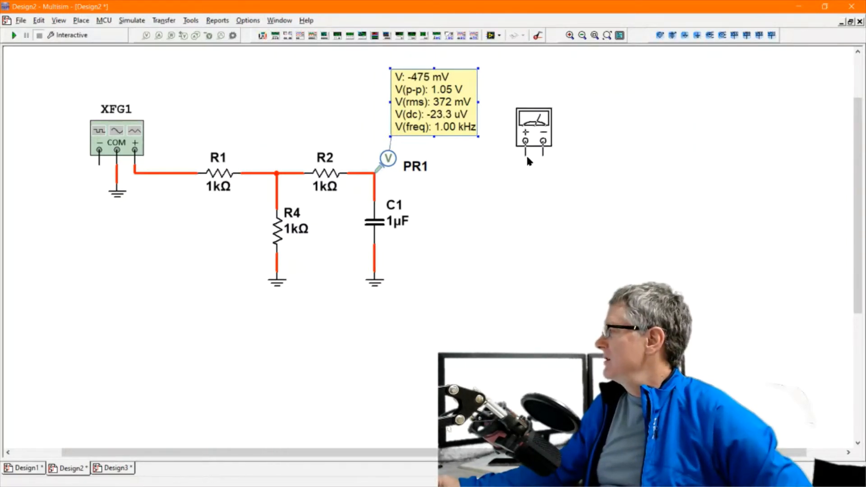
pyautogui.click(499, 218)
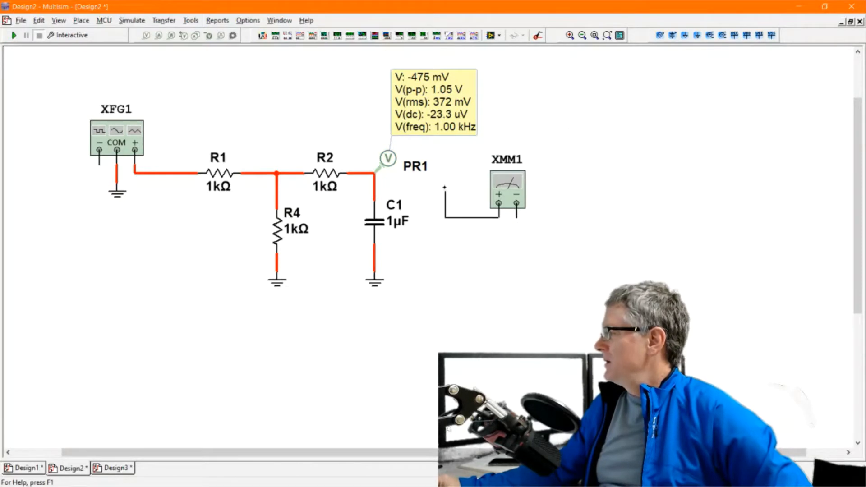
pyautogui.click(374, 191)
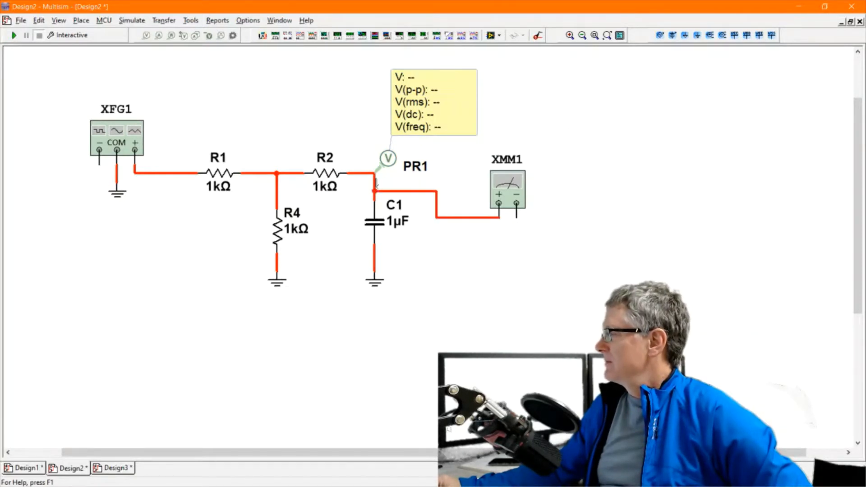
# - Copy the ground symbol below C1 and attach the copy to the multimeter's negative terminal
pyautogui.click(379, 287)
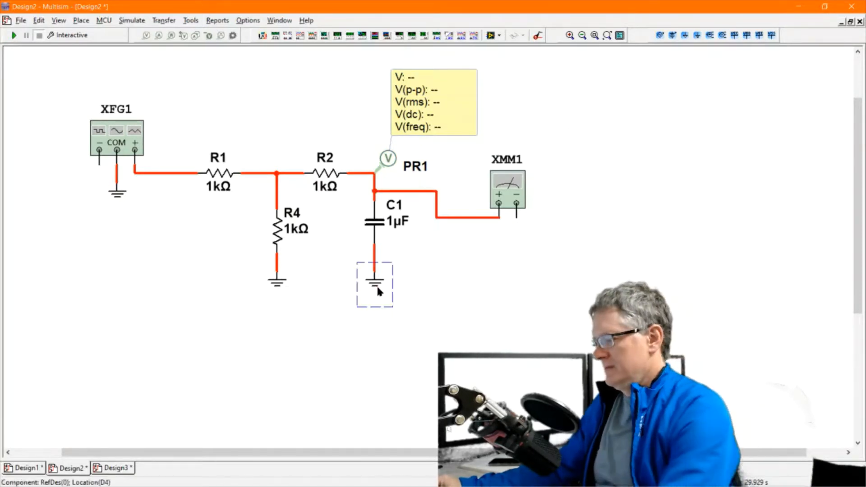
pyautogui.hotkey('ctrl', 'c')
pyautogui.hotkey('ctrl', 'v')
# - Open the multimeter readout, run the simulation to measure the AC voltage across C1, and move the readout clear of the circuit
pyautogui.doubleClick(515, 194)
pyautogui.moveTo(457, 211); pyautogui.dragTo(473, 315)
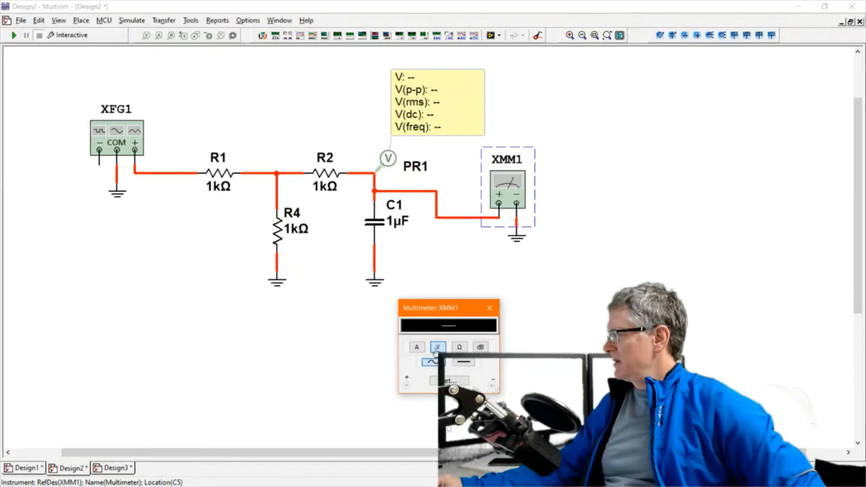
pyautogui.click(14, 35)
pyautogui.moveTo(450, 311); pyautogui.dragTo(138, 240)
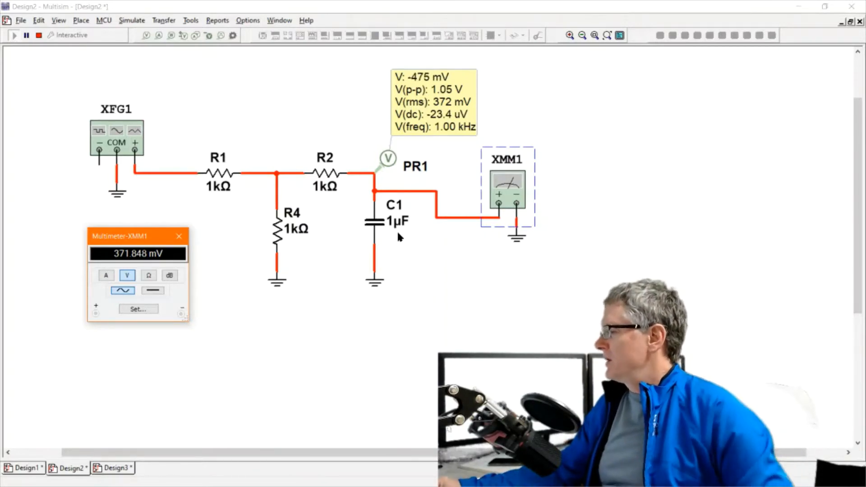
# - Stop the simulation and delete voltage probe PR1 from the circuit
pyautogui.click(39, 34)
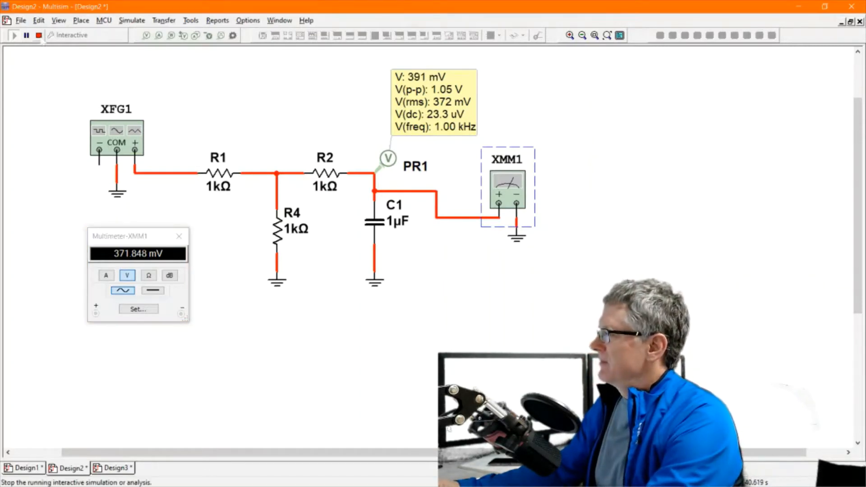
pyautogui.click(447, 83)
pyautogui.press('Delete')
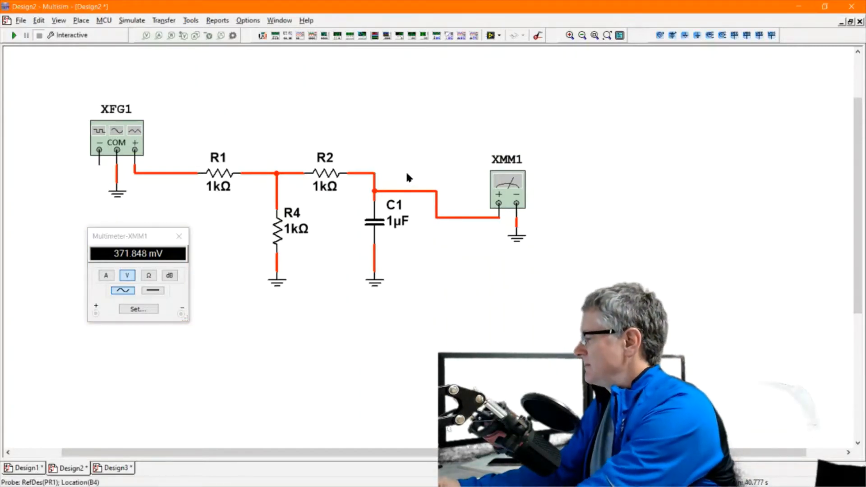
# - Delete resistor R2 and wire the R1–R4 junction directly to the node above C1
pyautogui.click(328, 176)
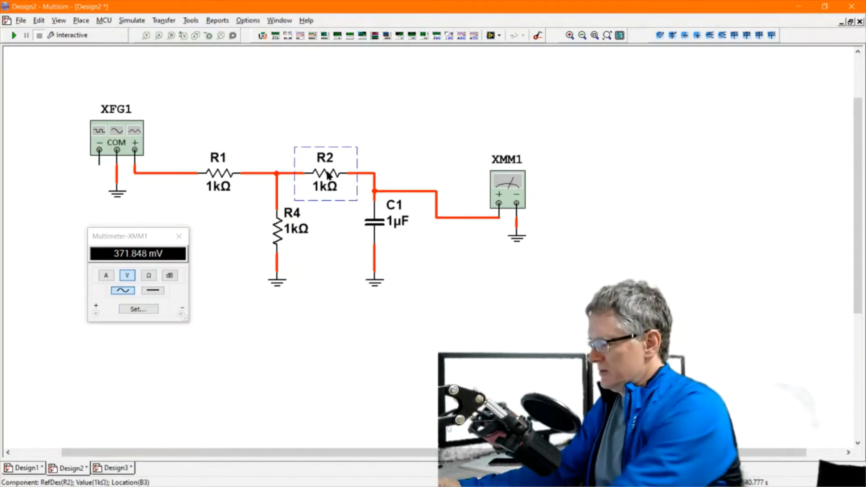
pyautogui.press('Delete')
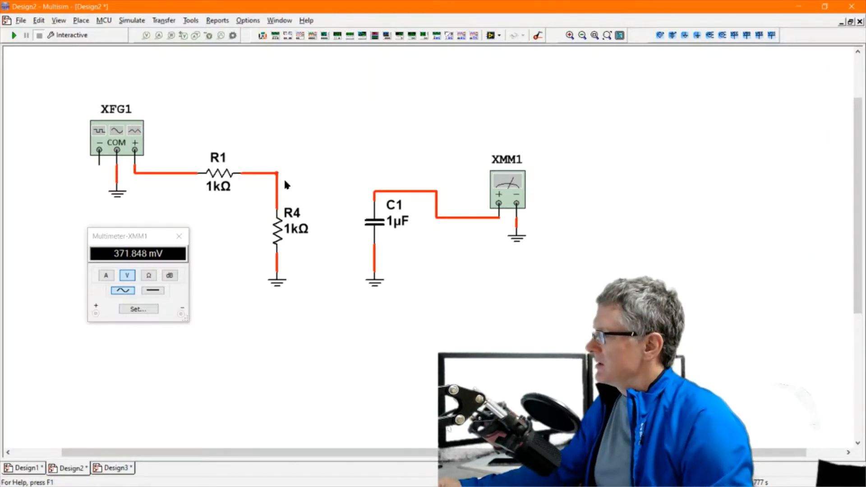
pyautogui.click(374, 190)
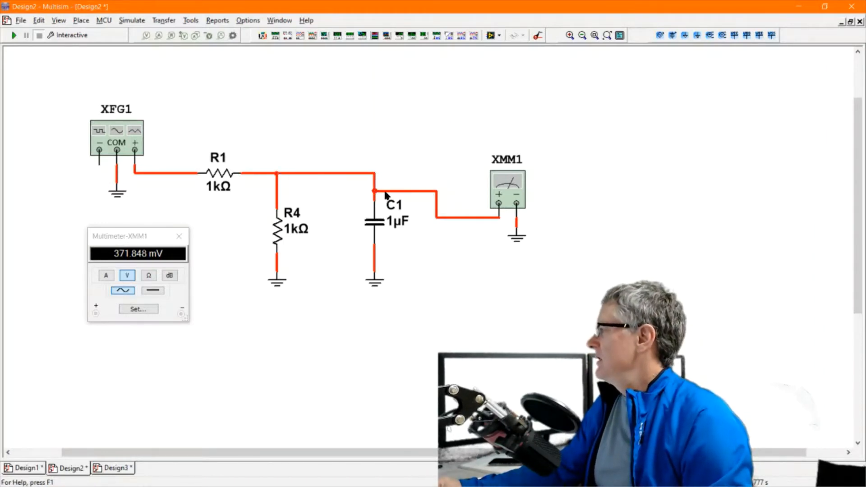
# - Straighten the upper wire by raising the junction above C1, and route the multimeter lead close to XMM1
pyautogui.click(375, 191)
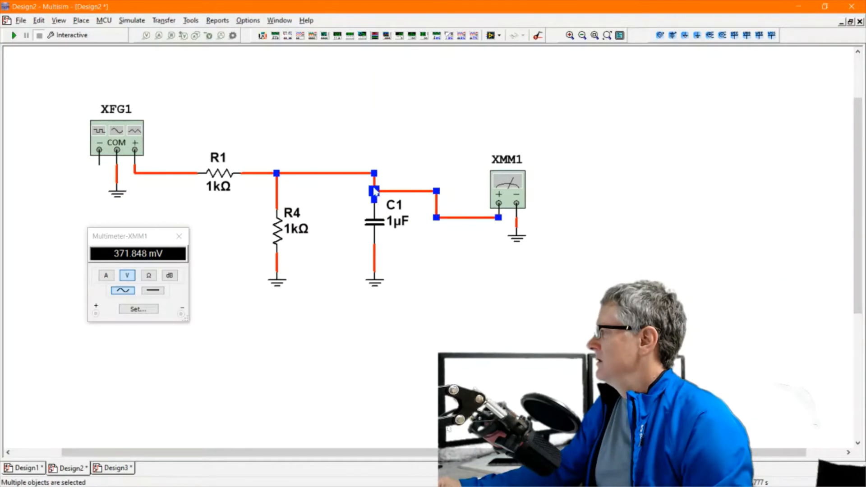
pyautogui.moveTo(375, 191); pyautogui.dragTo(374, 174)
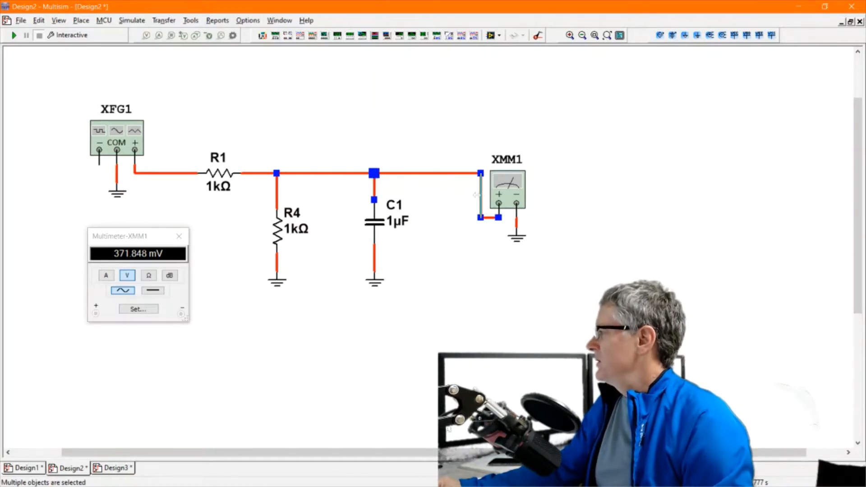
pyautogui.moveTo(440, 195); pyautogui.dragTo(437, 195)
pyautogui.click(533, 215)
pyautogui.moveTo(335, 185); pyautogui.dragTo(375, 174)
pyautogui.click(324, 161)
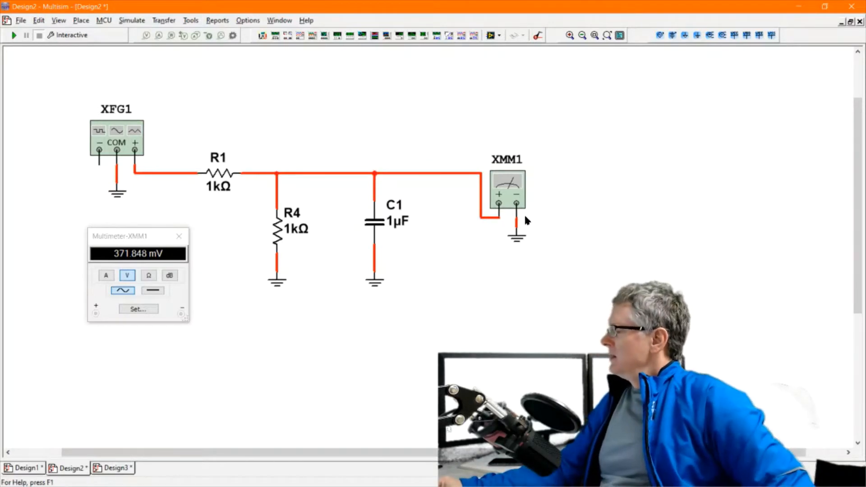
# - Delete the multimeter along with its connecting wire and its ground symbol
pyautogui.click(461, 173)
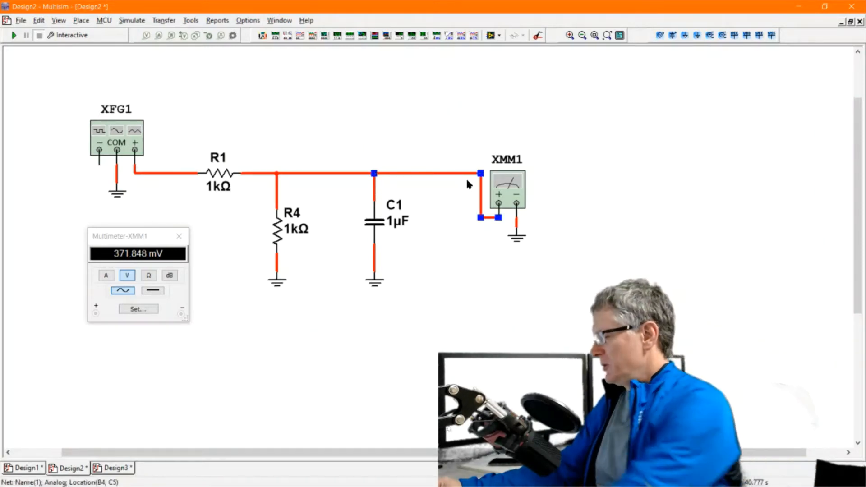
pyautogui.press('Delete')
pyautogui.click(521, 195)
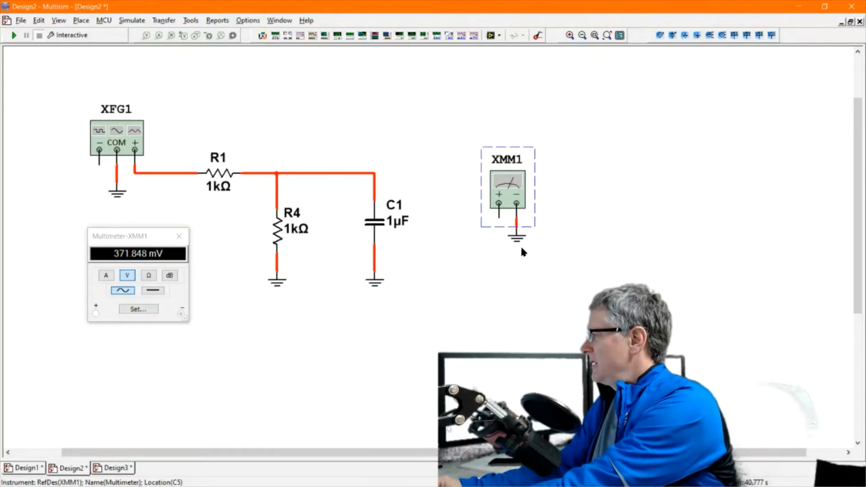
pyautogui.press('Delete')
pyautogui.click(518, 245)
pyautogui.press('Delete')
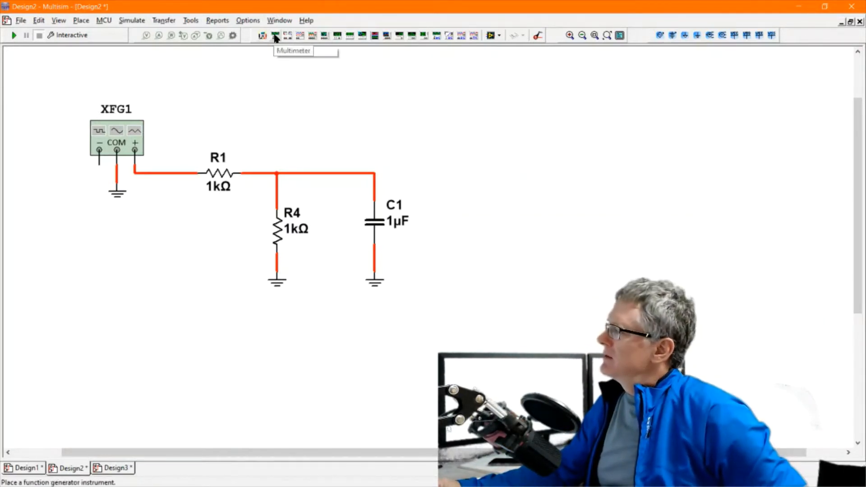
# - Place an oscilloscope above the circuit and wire its channel A positive input to the node between XFG1 and R1
pyautogui.click(299, 40)
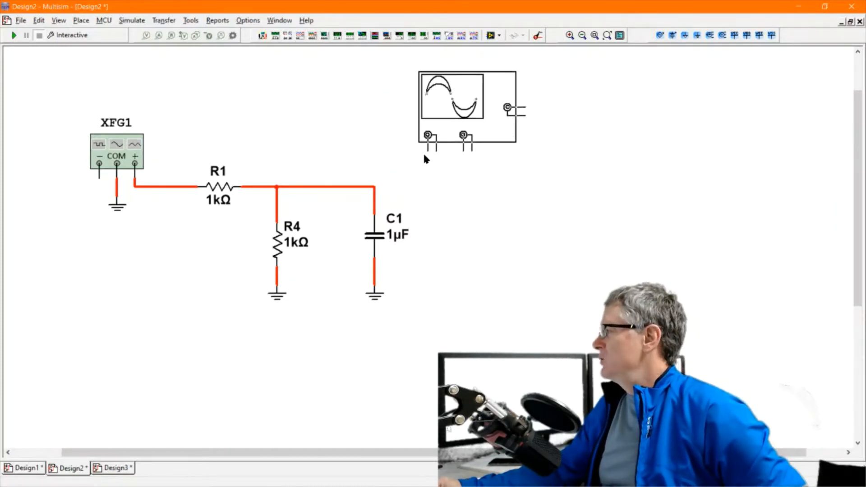
pyautogui.click(423, 151)
pyautogui.click(428, 151)
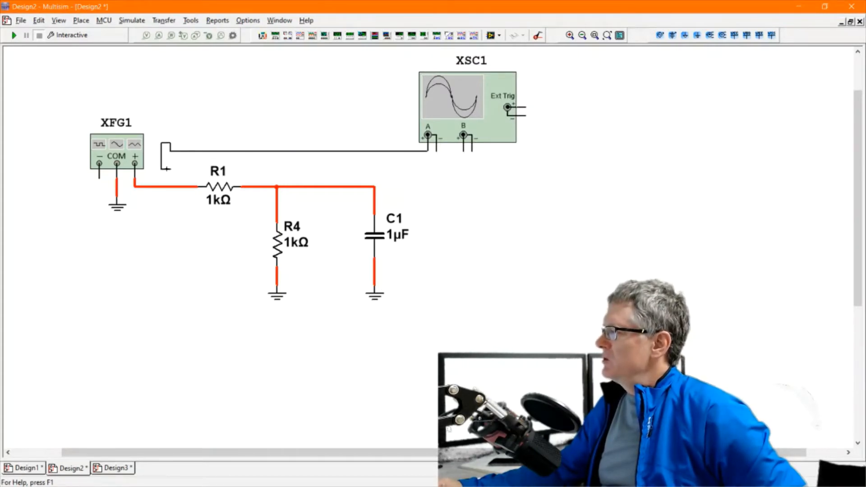
pyautogui.click(169, 186)
pyautogui.click(162, 170)
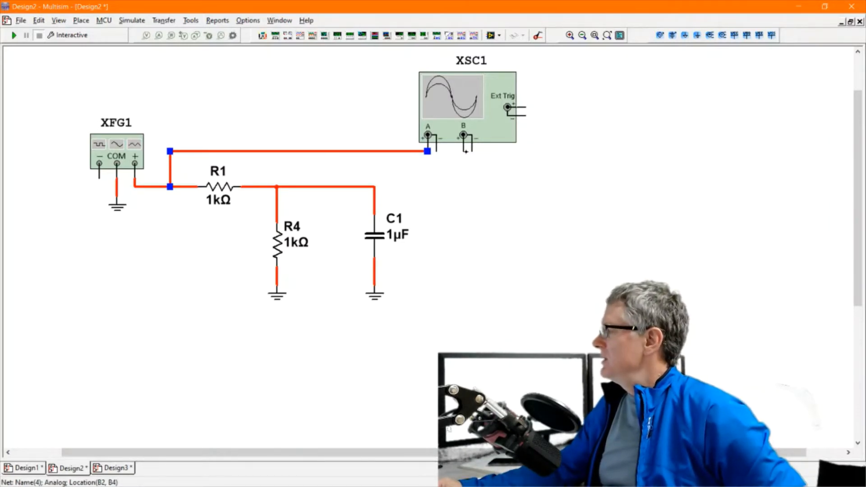
# - Wire oscilloscope channel B's positive input to the node above C1 and ground the negative inputs with a copied ground symbol
pyautogui.click(464, 136)
pyautogui.click(374, 186)
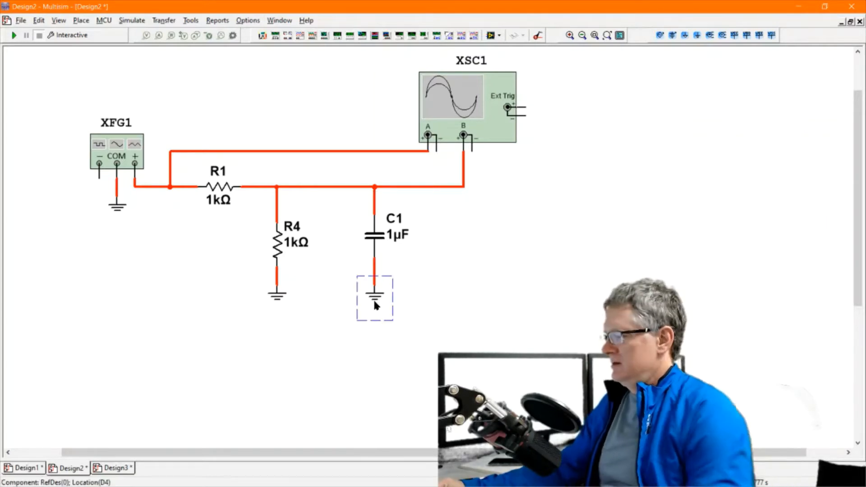
pyautogui.hotkey('ctrl', 'c')
pyautogui.hotkey('ctrl', 'v')
pyautogui.click(482, 162)
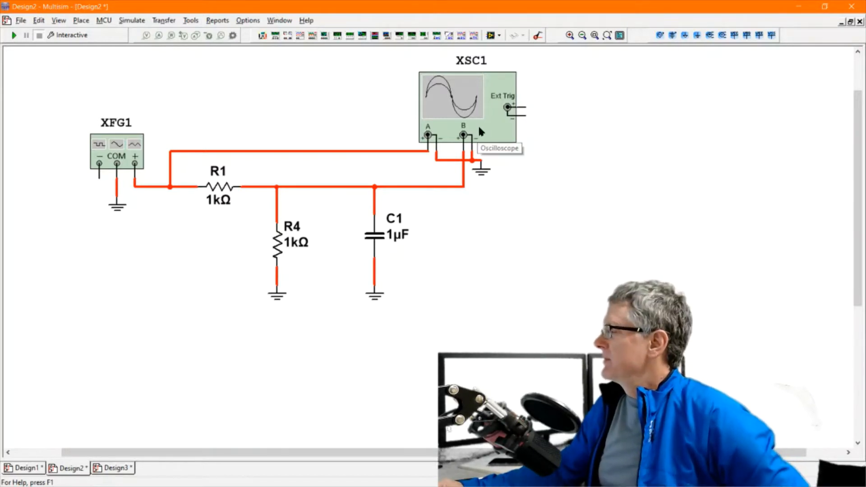
# - Open the oscilloscope display and arrange it beside the circuit so that both are visible
pyautogui.doubleClick(480, 107)
pyautogui.moveTo(510, 128); pyautogui.dragTo(719, 60)
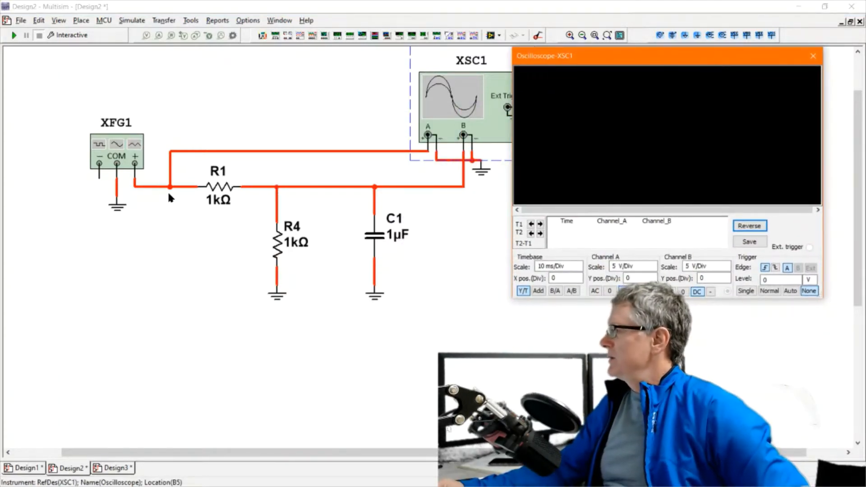
pyautogui.moveTo(360, 453); pyautogui.dragTo(397, 456)
pyautogui.click(450, 267)
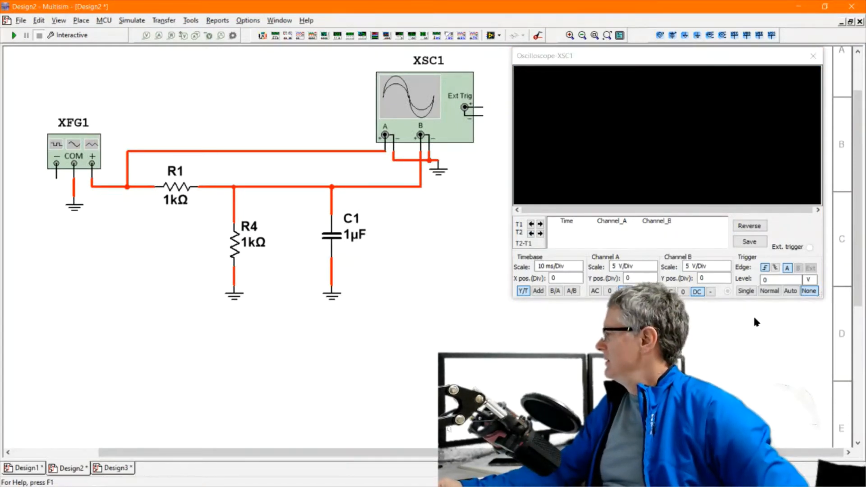
# - Run the simulation and reverse the oscilloscope display to a white background
pyautogui.click(745, 229)
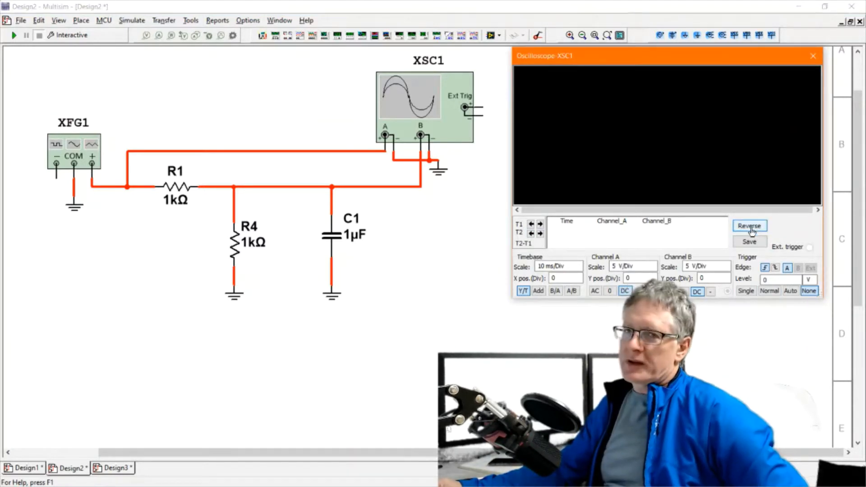
pyautogui.click(12, 36)
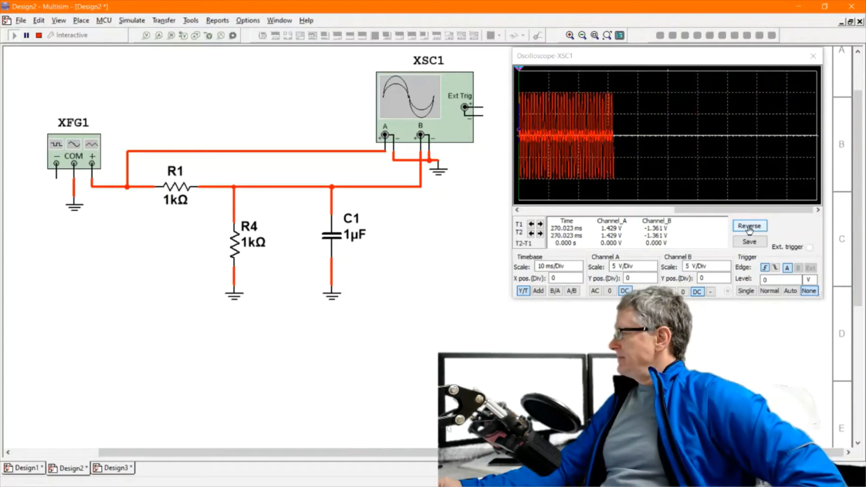
pyautogui.click(748, 226)
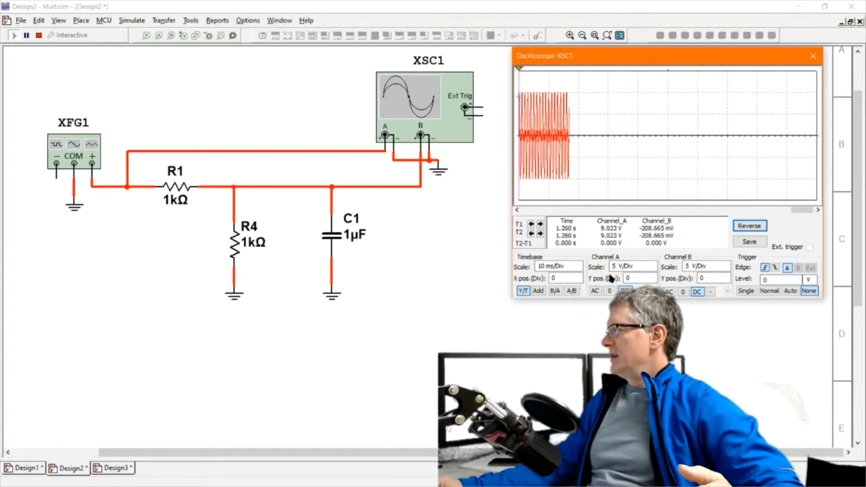
# - Set the oscilloscope's channel A scale to 20 V/Div
pyautogui.click(630, 269)
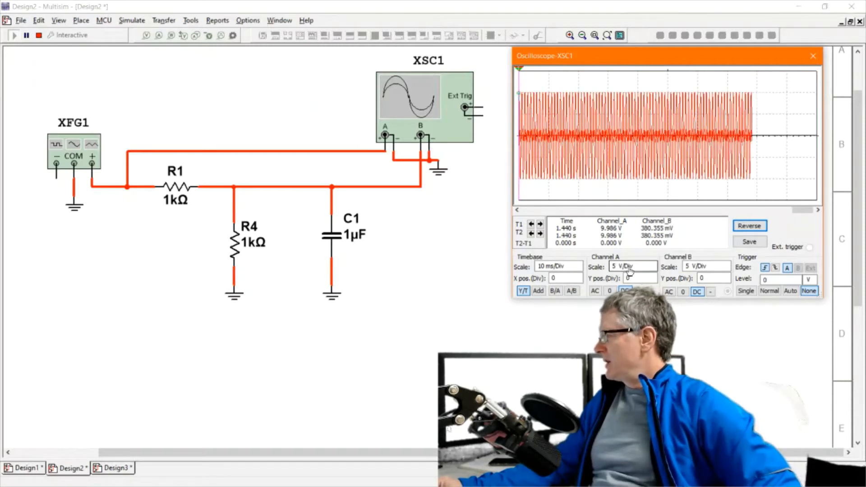
pyautogui.click(653, 265)
pyautogui.click(653, 265)
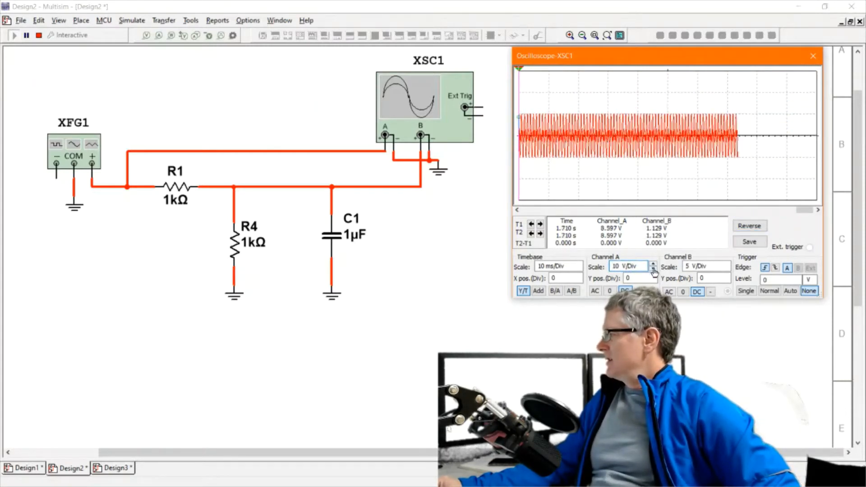
# - Raise the channel A trace to a Y position of 1.6 divisions
pyautogui.click(649, 279)
pyautogui.click(653, 276)
pyautogui.click(653, 277)
pyautogui.click(654, 276)
pyautogui.click(653, 277)
pyautogui.click(652, 276)
pyautogui.click(653, 276)
pyautogui.click(653, 276)
pyautogui.click(652, 276)
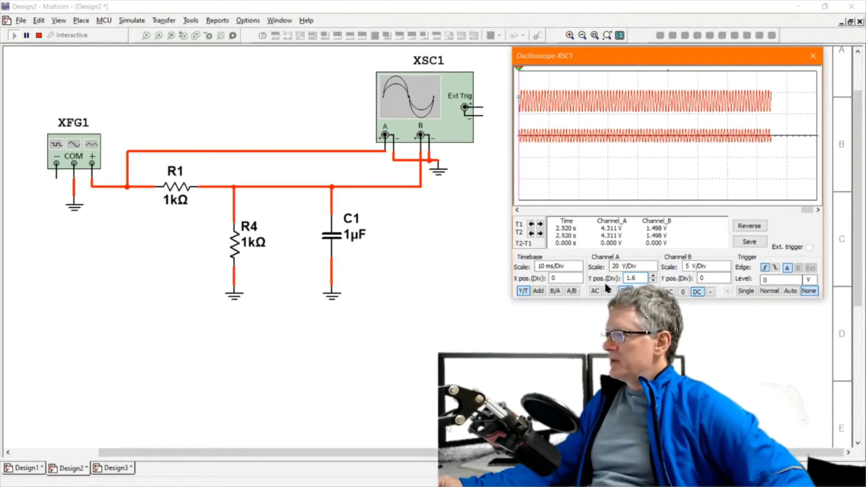
# - Set the channel A Y position to 1.5 divisions
pyautogui.moveTo(646, 278); pyautogui.dragTo(617, 277)
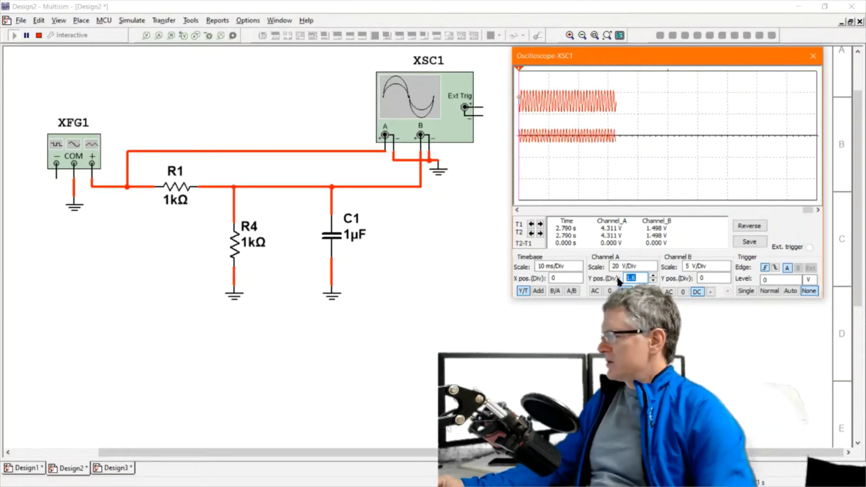
pyautogui.write('15')
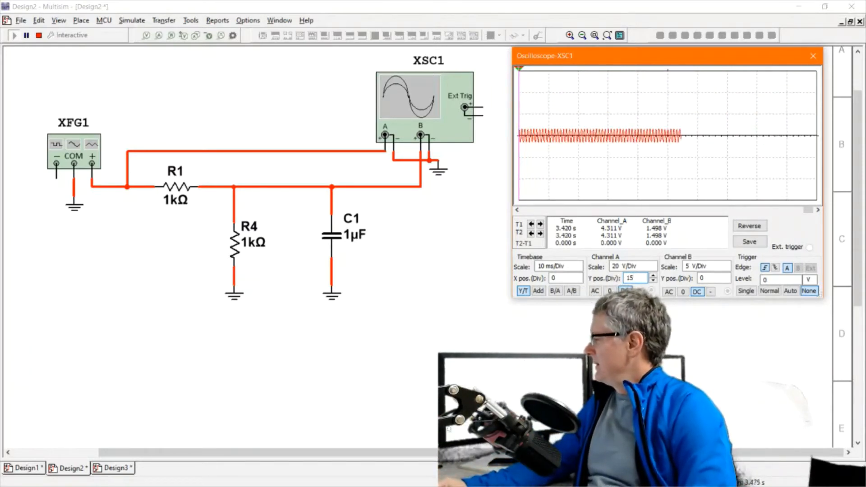
pyautogui.press('BackSpace')
pyautogui.write('.5')
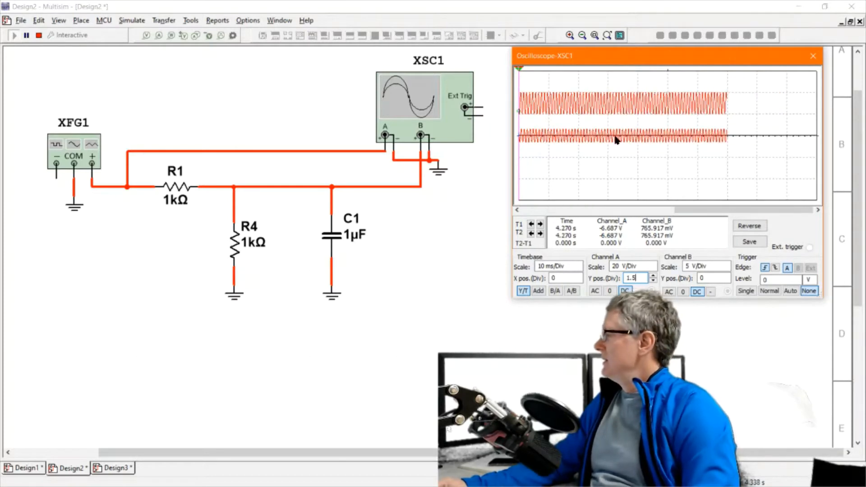
# - Set the oscilloscope's channel B Y position to -1.5 divisions and its scale to 2 V/Div
pyautogui.click(712, 279)
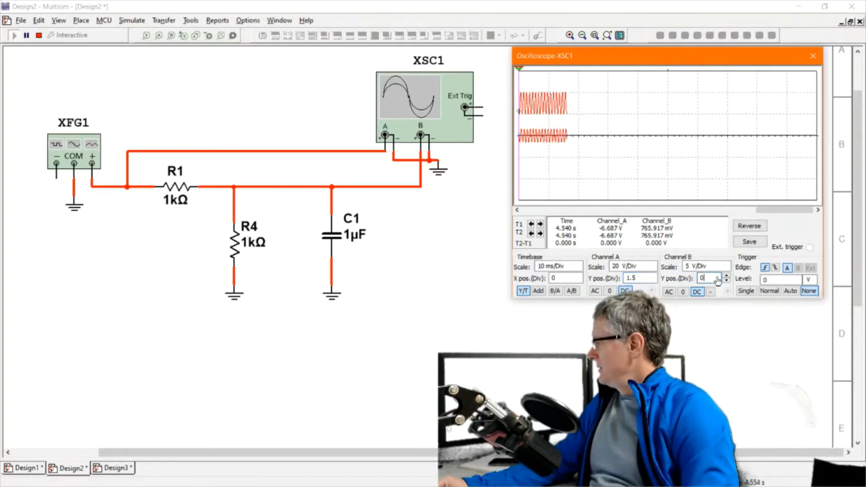
pyautogui.press('BackSpace')
pyautogui.write('-1')
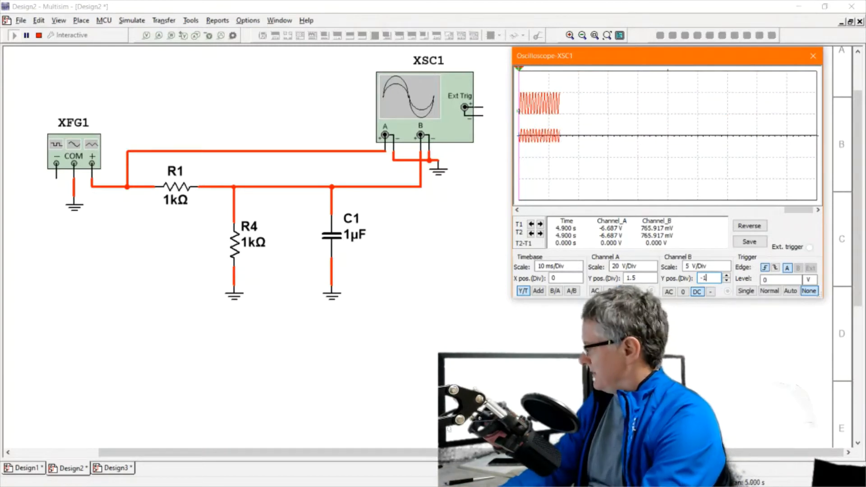
pyautogui.write('.5')
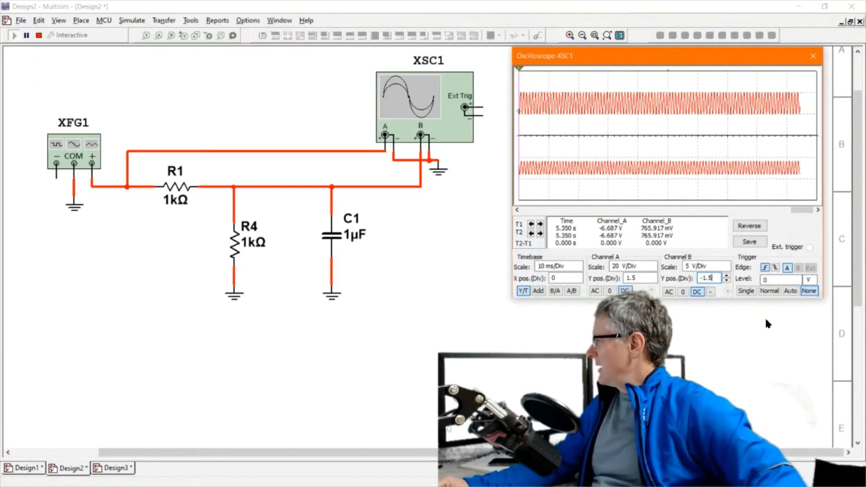
pyautogui.click(721, 266)
pyautogui.click(726, 270)
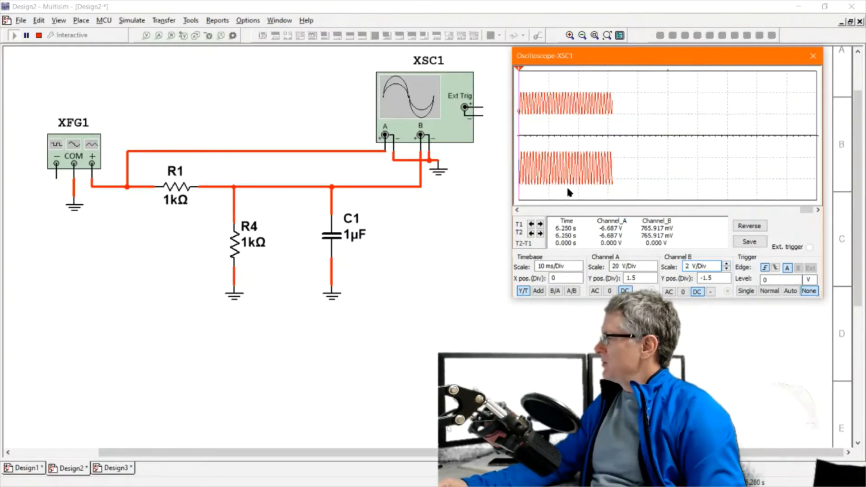
# - Set the oscilloscope timebase to 1 ms/Div and capture the waveforms with a Single trigger
pyautogui.click(555, 266)
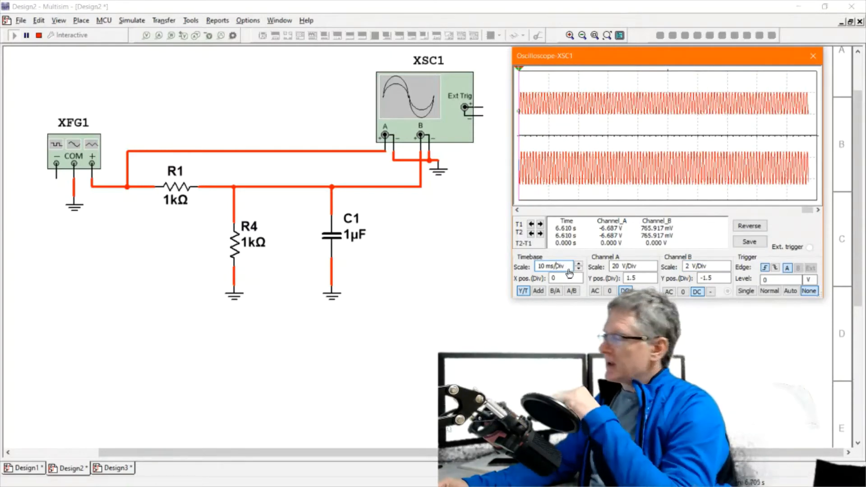
pyautogui.click(579, 271)
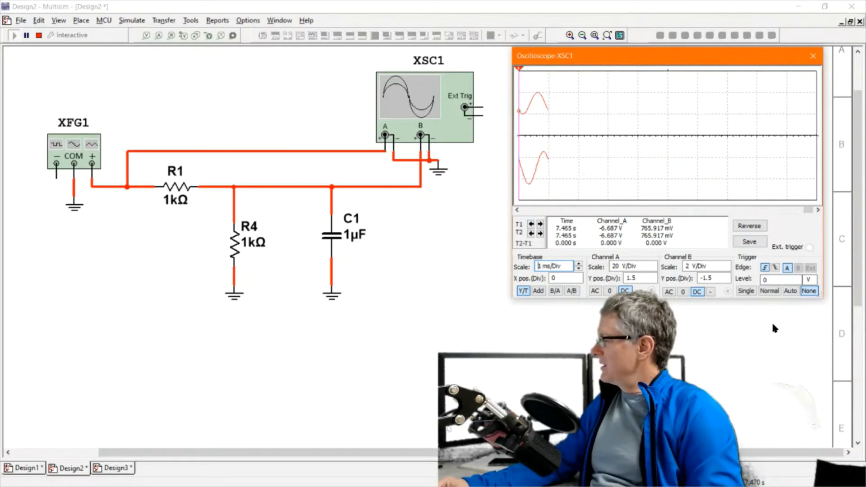
pyautogui.click(770, 292)
pyautogui.click(745, 292)
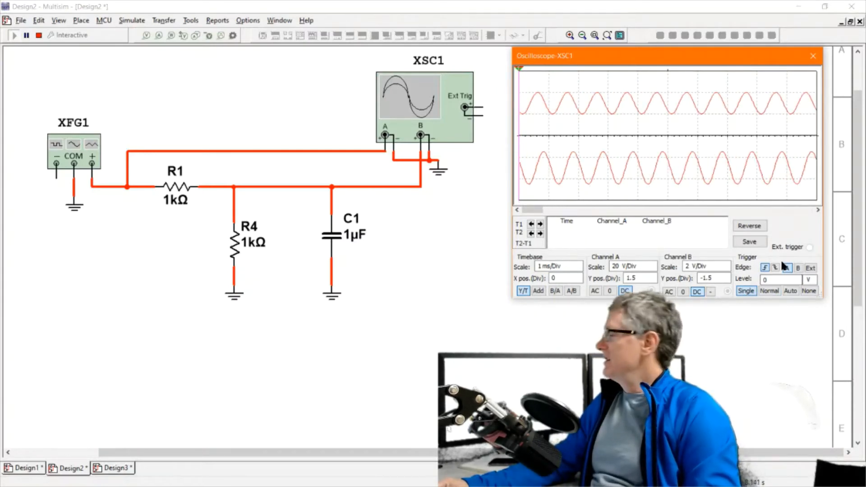
pyautogui.click(747, 291)
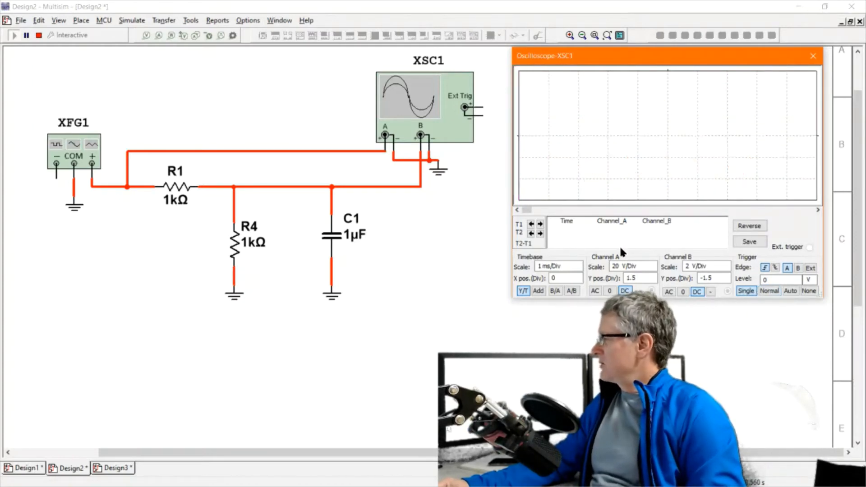
# - Pause the simulation and open the settings of function generator XFG1, placing its window below the instrument
pyautogui.click(27, 35)
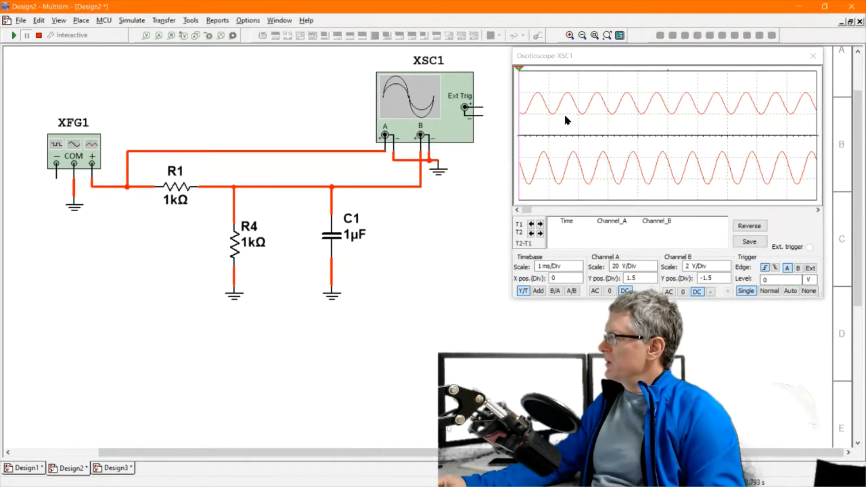
pyautogui.doubleClick(71, 153)
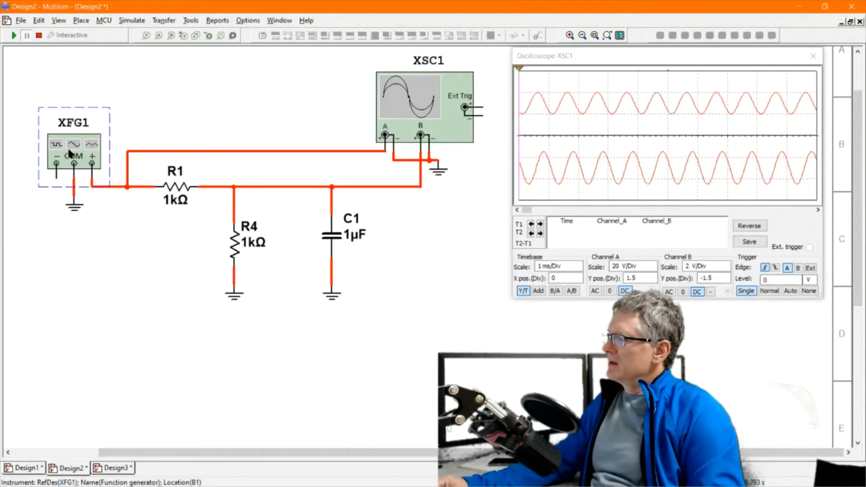
pyautogui.moveTo(108, 216); pyautogui.dragTo(90, 249)
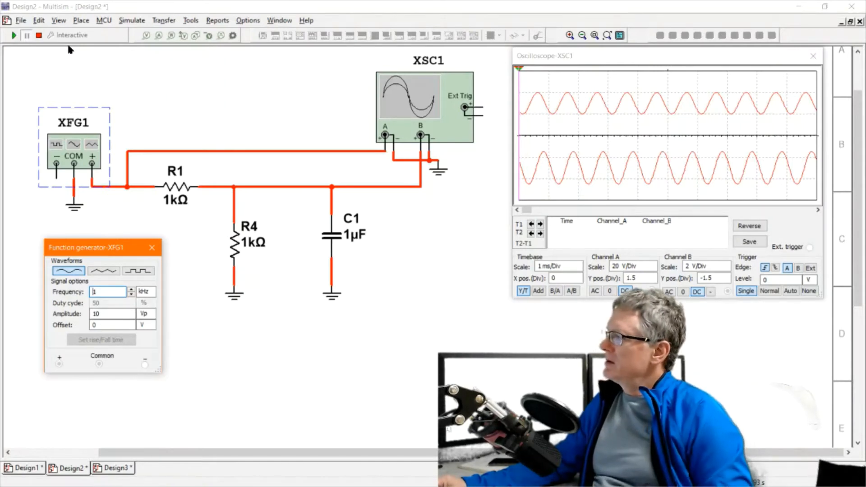
# - Measure the waveforms with the two oscilloscope cursors, placing T1 on a channel A peak and T2 on a channel B peak
pyautogui.click(521, 73)
pyautogui.moveTo(520, 73); pyautogui.dragTo(568, 136)
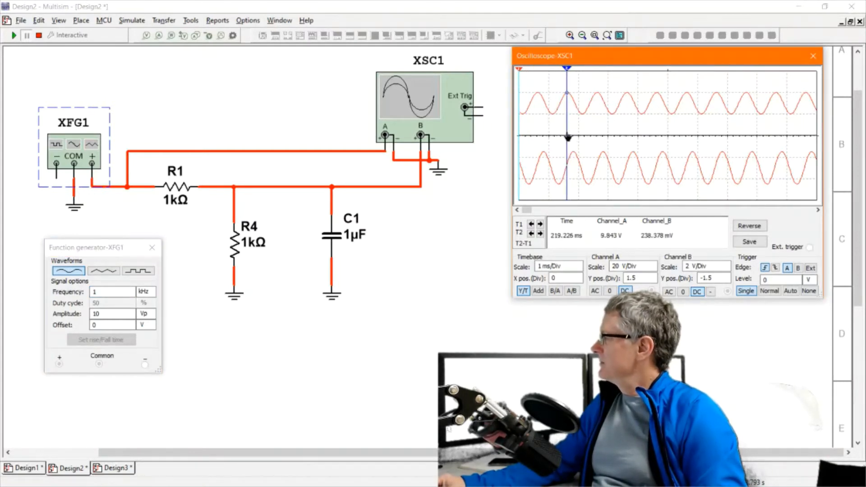
pyautogui.moveTo(521, 72); pyautogui.dragTo(588, 104)
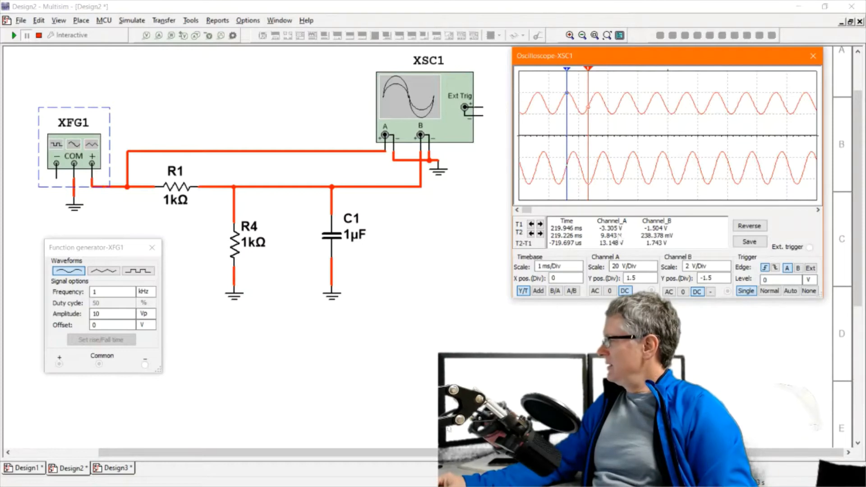
pyautogui.moveTo(568, 71); pyautogui.dragTo(627, 91)
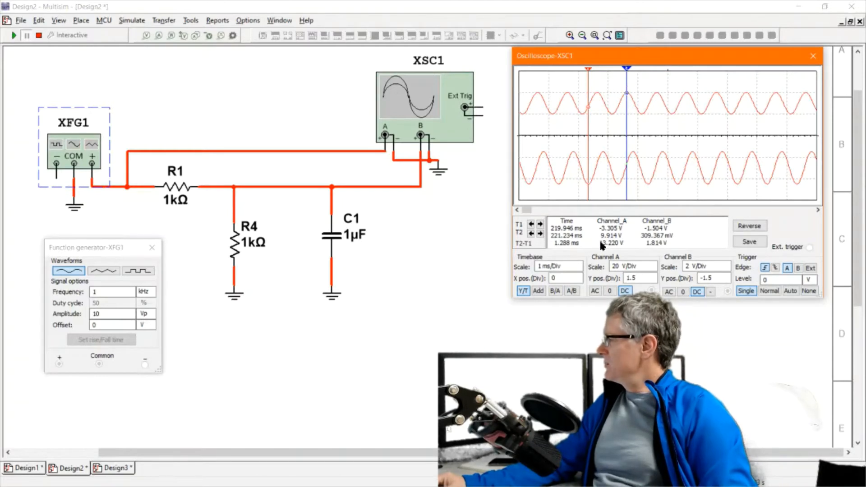
pyautogui.moveTo(589, 72); pyautogui.dragTo(569, 82)
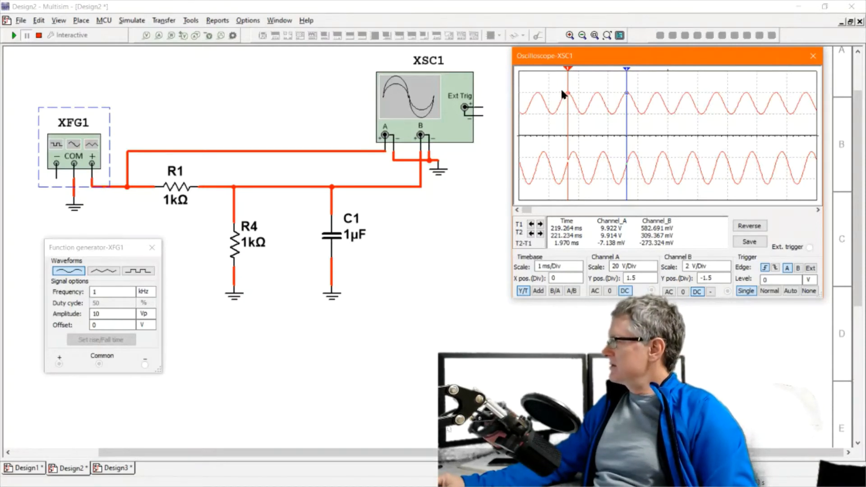
pyautogui.moveTo(626, 69)
pyautogui.mouseDown()
pyautogui.moveTo(616, 70)
pyautogui.moveTo(634, 85)
pyautogui.mouseUp()
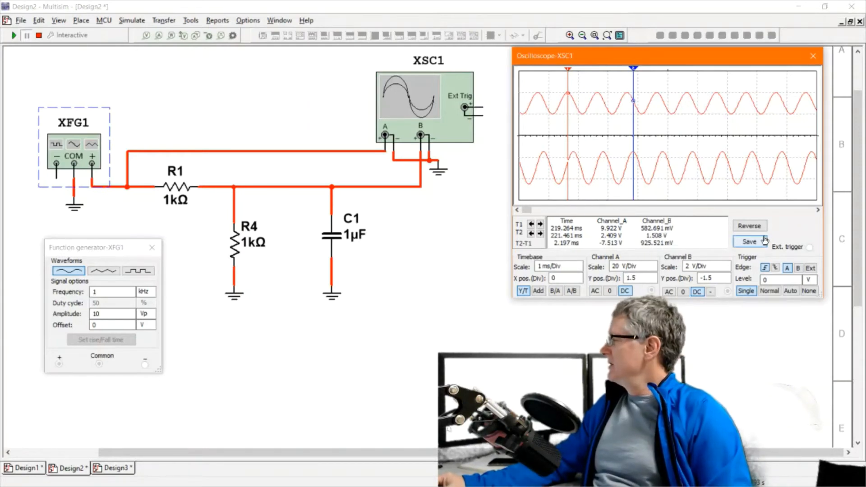
# - Close the oscilloscope display, stop the simulation and delete the wires linking the circuit to channels A and B
pyautogui.click(813, 56)
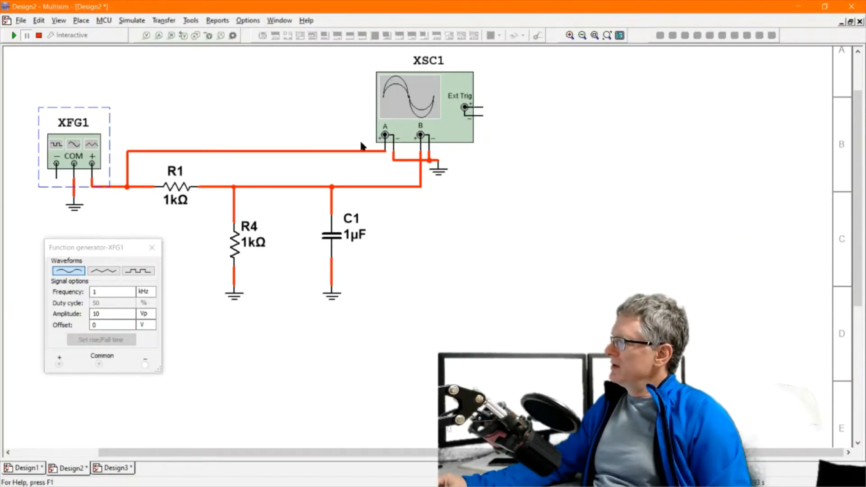
pyautogui.click(314, 152)
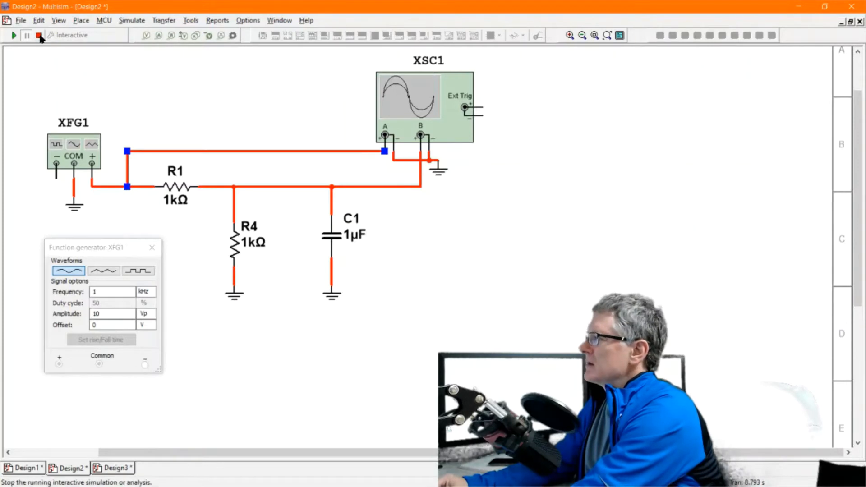
pyautogui.click(38, 35)
pyautogui.click(364, 186)
pyautogui.press('Delete')
pyautogui.click(356, 151)
pyautogui.press('Delete')
# - Move oscilloscope XSC1 together with its ground well to the right of the RC circuit
pyautogui.moveTo(347, 54); pyautogui.dragTo(530, 217)
pyautogui.moveTo(434, 97); pyautogui.dragTo(753, 105)
pyautogui.click(519, 212)
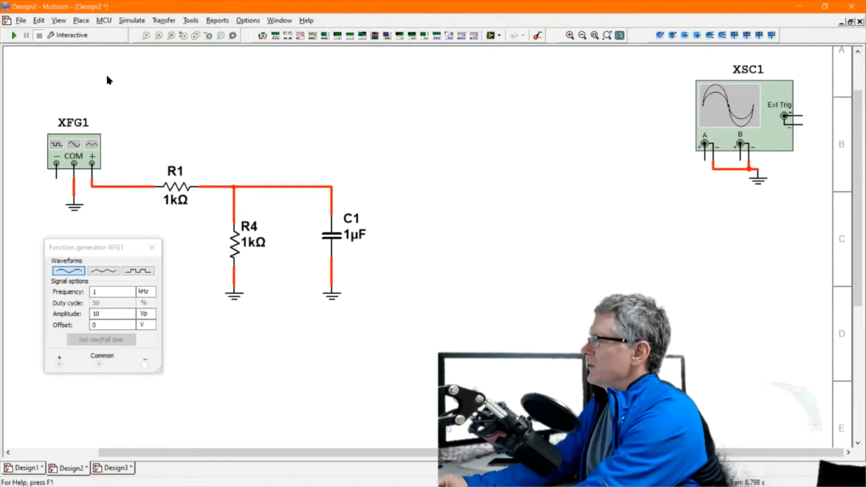
# - Place an on-page connector named INp on the wire between function generator XFG1 and resistor R1
pyautogui.click(81, 21)
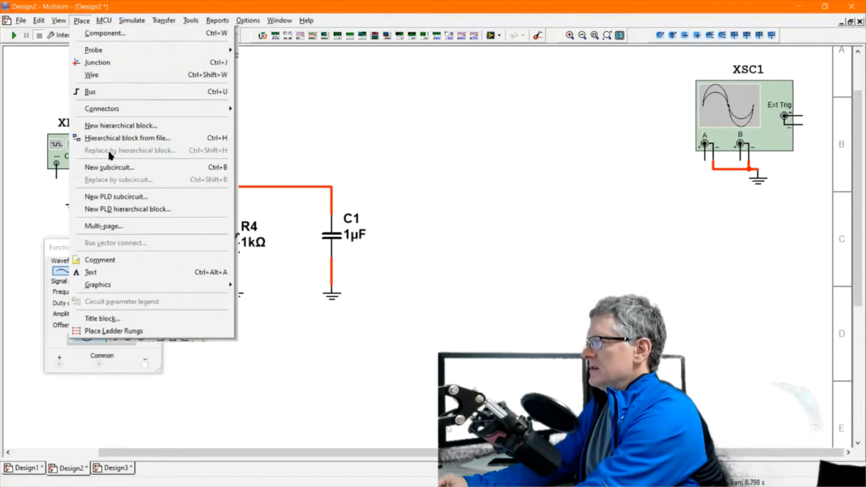
pyautogui.moveTo(140, 109)
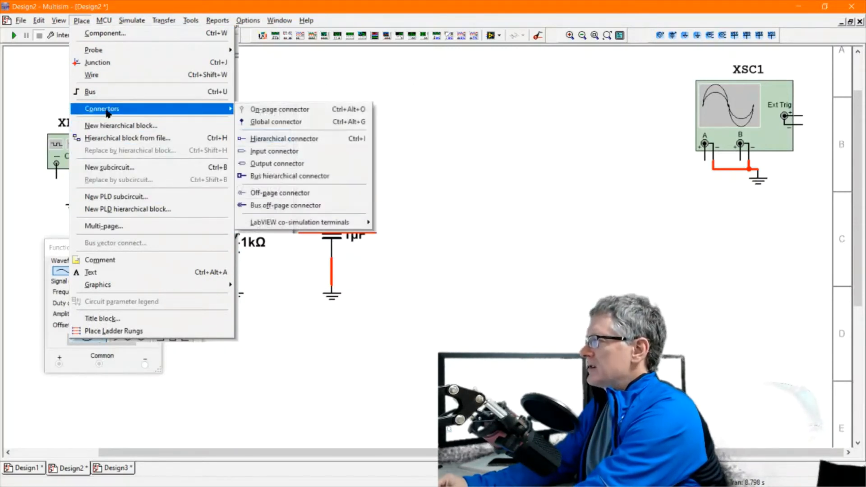
pyautogui.click(278, 109)
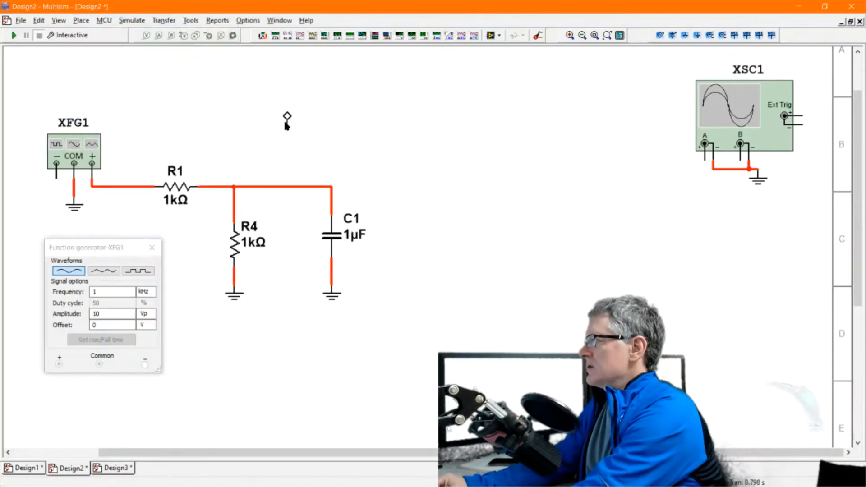
pyautogui.click(128, 186)
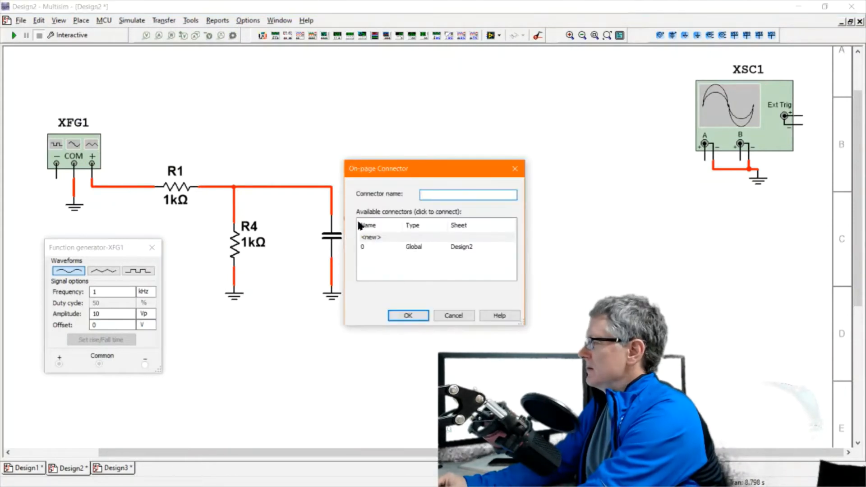
pyautogui.write('INp')
pyautogui.press('Return')
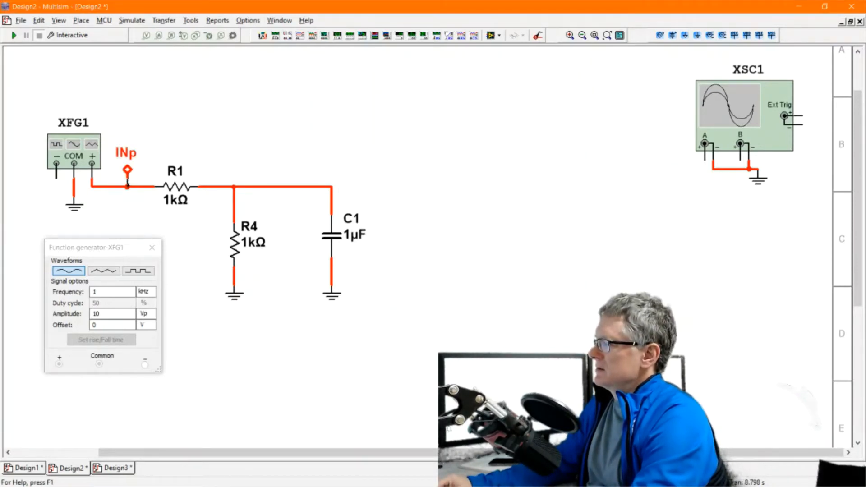
# - Rename the on-page connector at the circuit's input as Inp
pyautogui.doubleClick(139, 153)
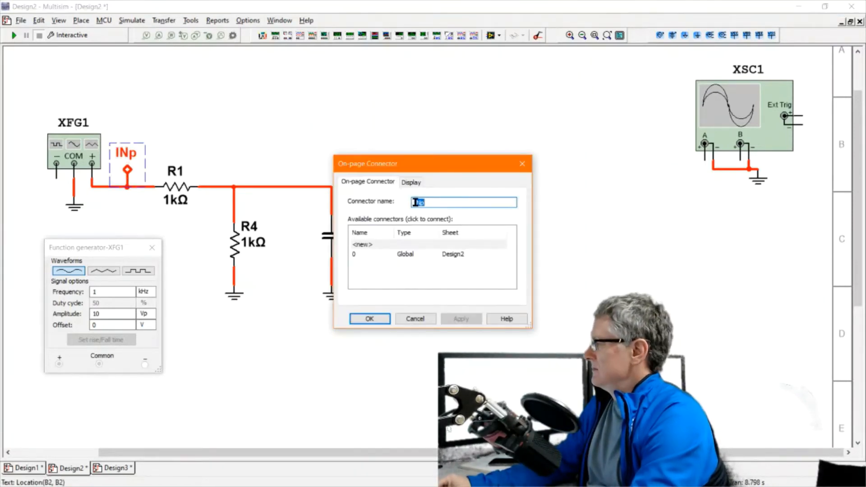
pyautogui.write('n')
pyautogui.press('Return')
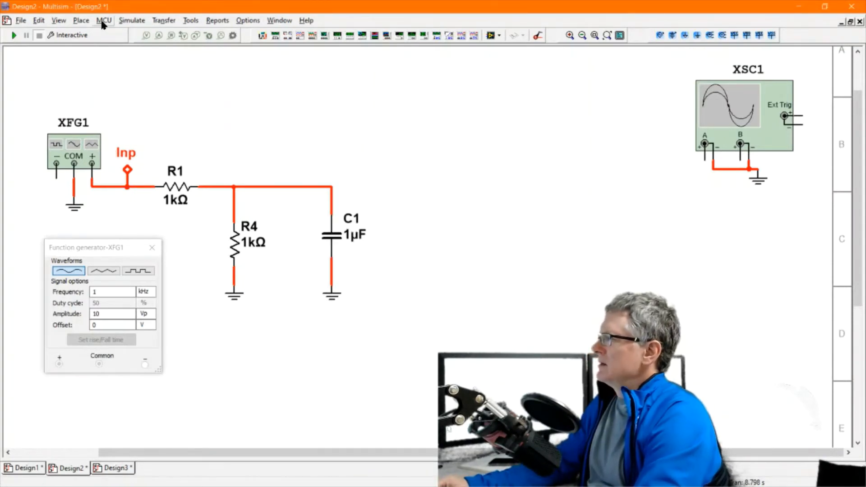
# - Place an on-page connector named Out on the output node above capacitor C1
pyautogui.click(81, 20)
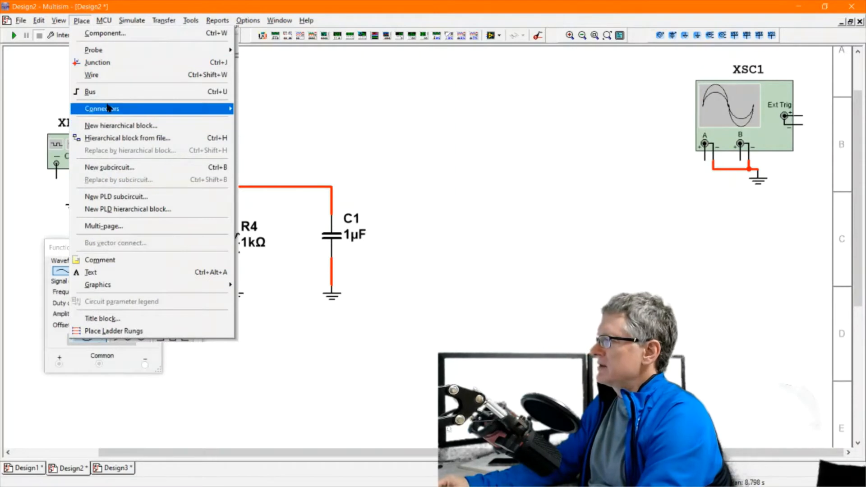
pyautogui.moveTo(108, 109)
pyautogui.click(280, 110)
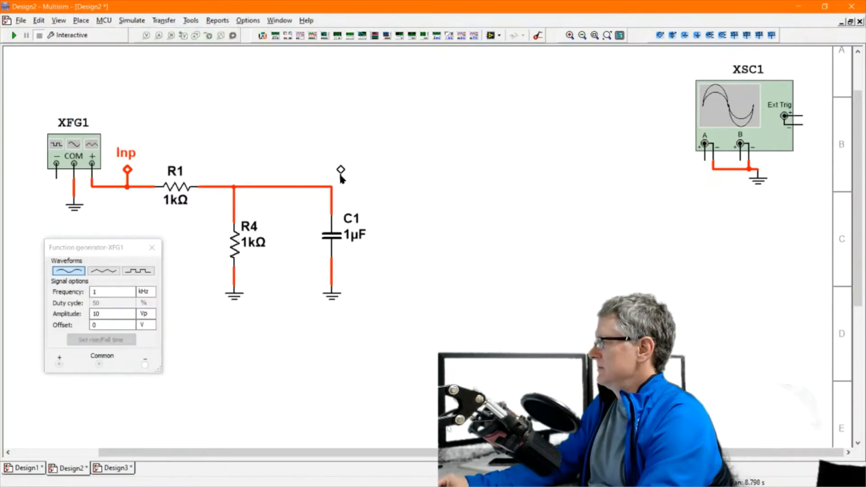
pyautogui.click(334, 171)
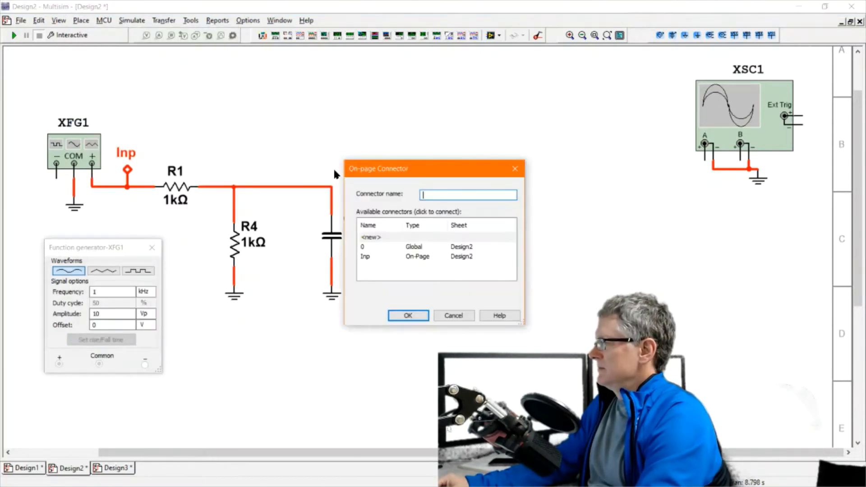
pyautogui.click(408, 315)
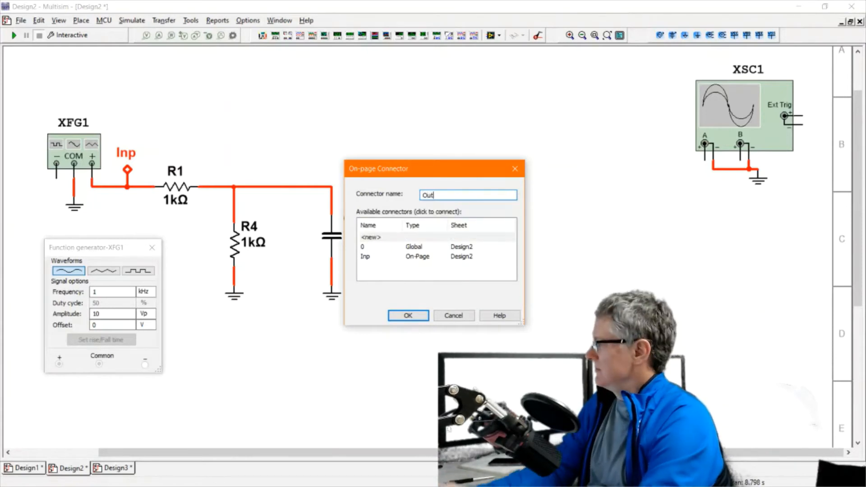
pyautogui.click(415, 314)
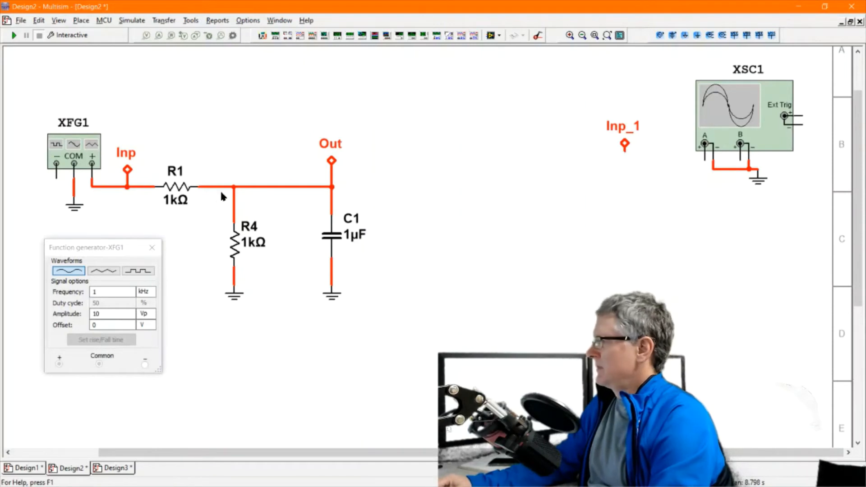
# - Place a rotated copy of the Out connector below oscilloscope XSC1, attached to channel B's positive terminal
pyautogui.click(331, 165)
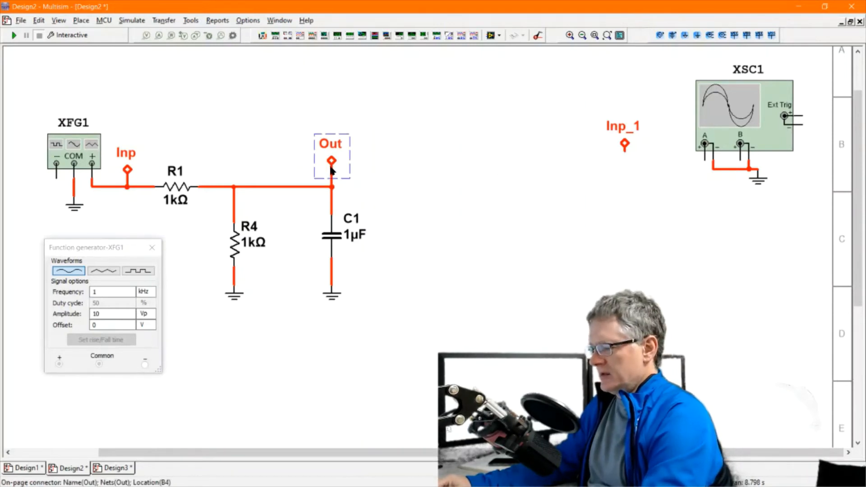
pyautogui.click(678, 209)
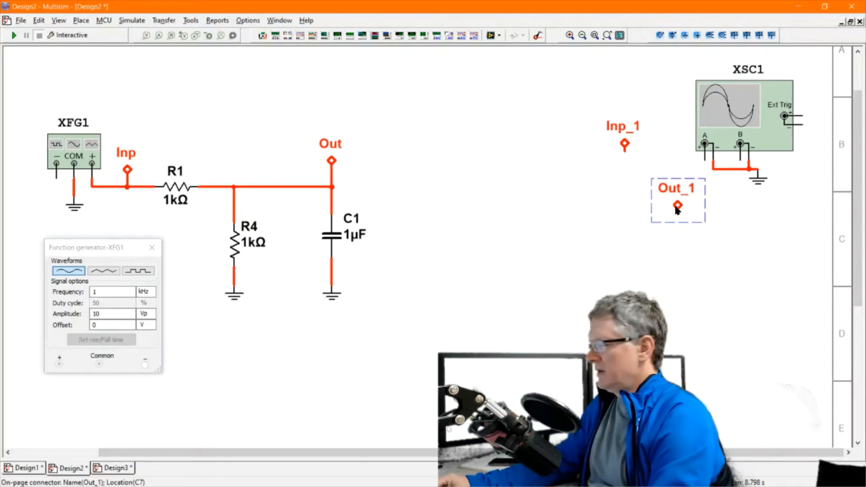
pyautogui.hotkey('ctrl', 'r')
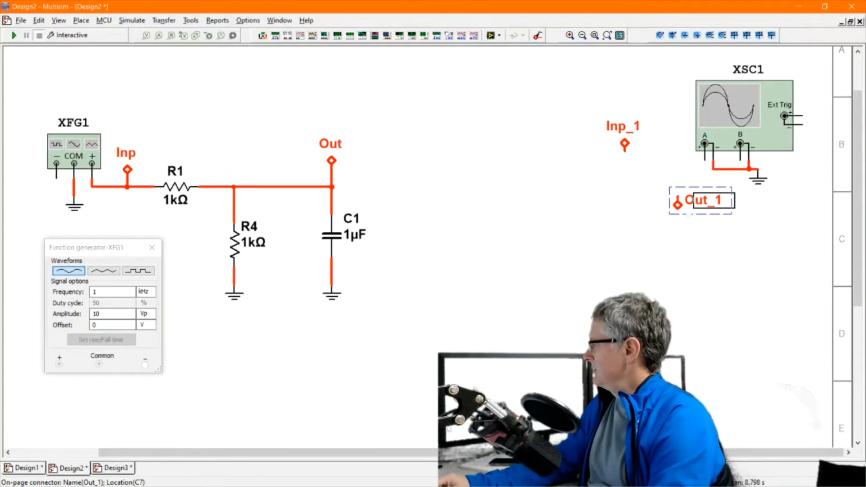
pyautogui.moveTo(746, 209); pyautogui.dragTo(740, 209)
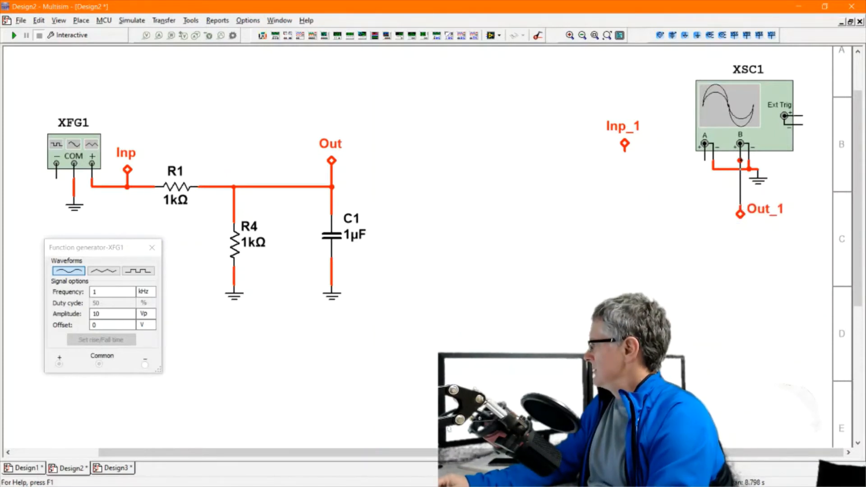
# - Attach the spare input connector to channel A's positive terminal on oscilloscope XSC1 and rename it Inp
pyautogui.click(621, 147)
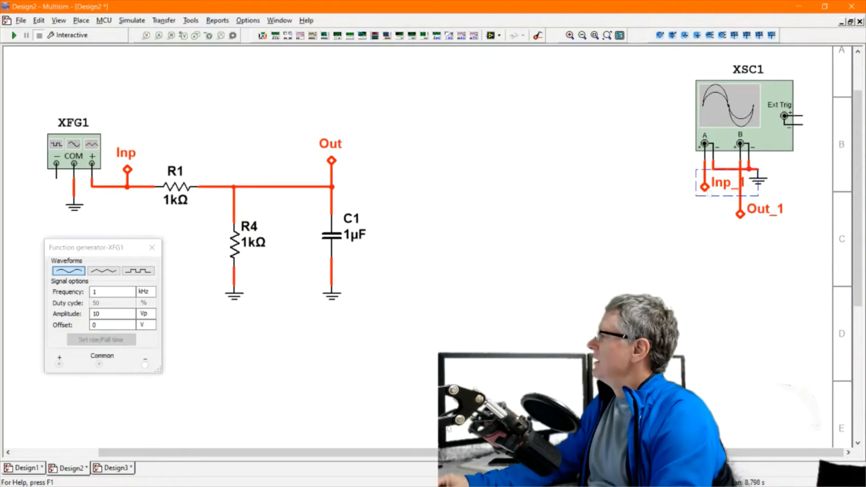
pyautogui.doubleClick(709, 191)
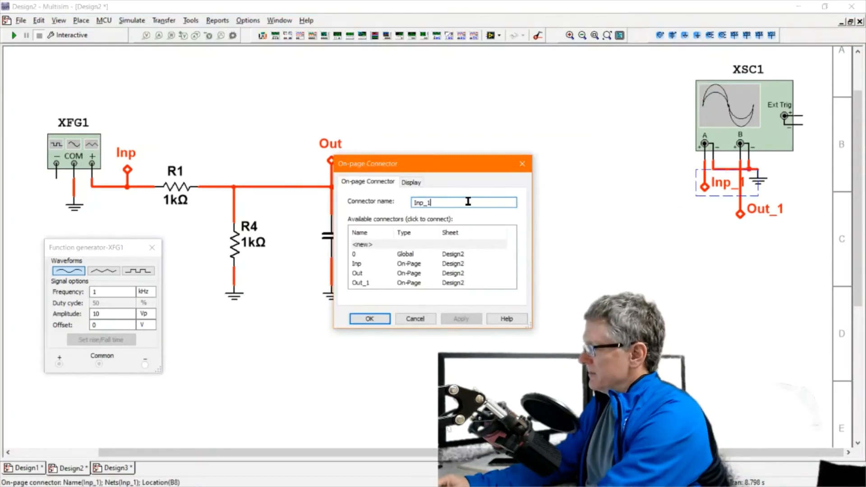
pyautogui.press('BackSpace')
pyautogui.press('BackSpace')
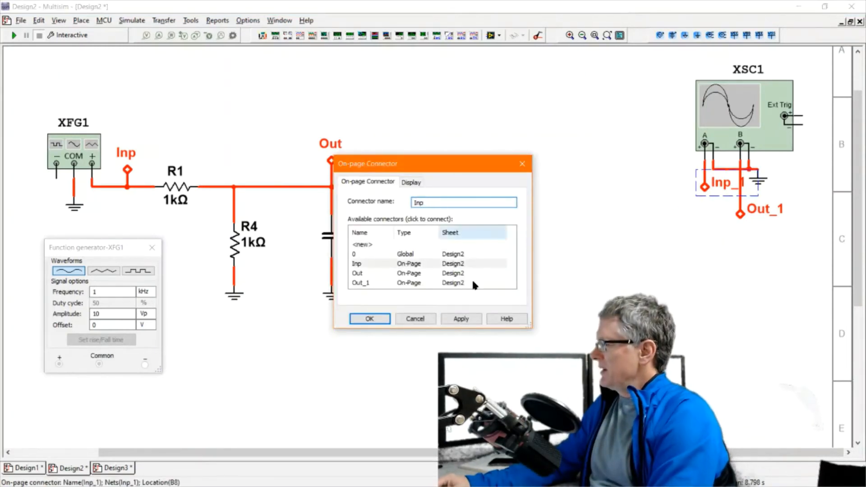
pyautogui.click(449, 317)
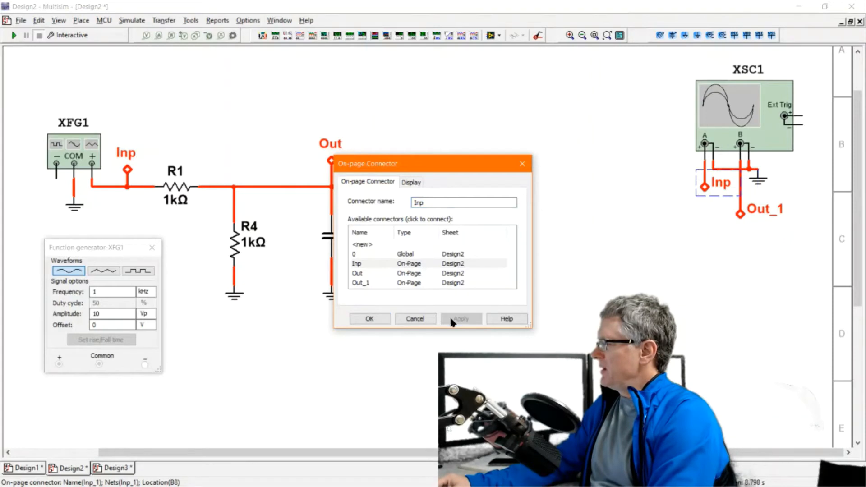
pyautogui.click(352, 318)
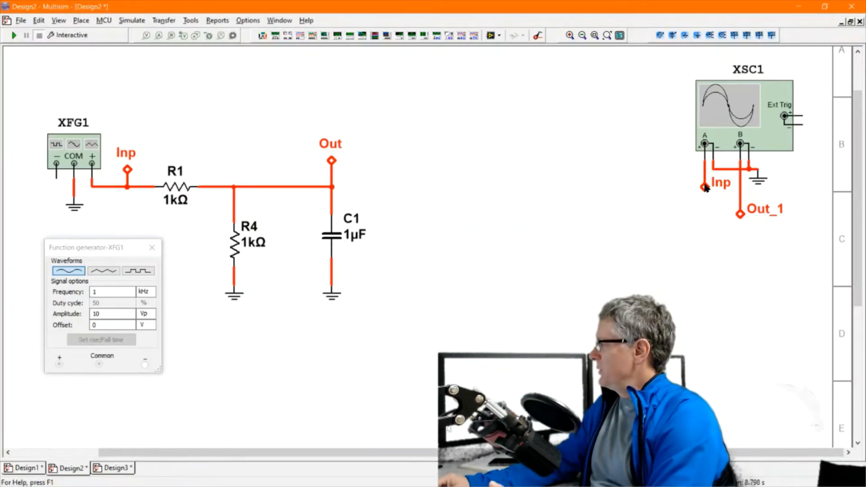
# - Rename the on-page connector on oscilloscope XSC1's channel B as Out
pyautogui.doubleClick(740, 214)
pyautogui.click(448, 205)
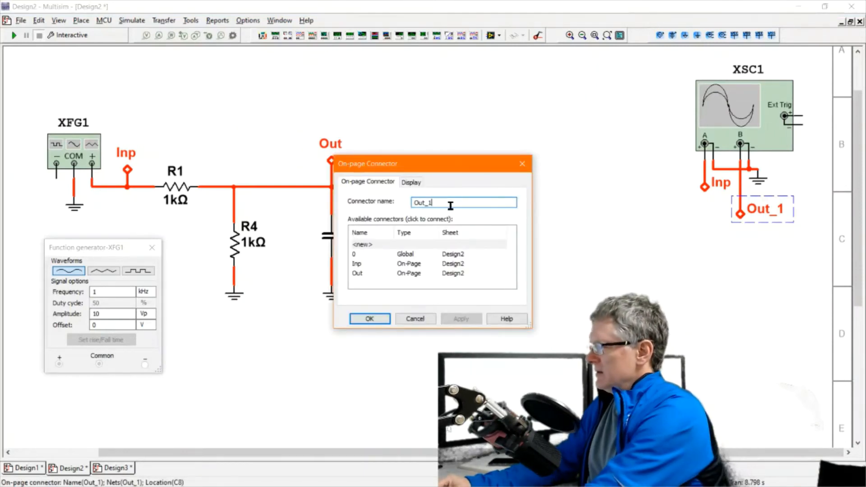
pyautogui.press('BackSpace')
pyautogui.press('BackSpace')
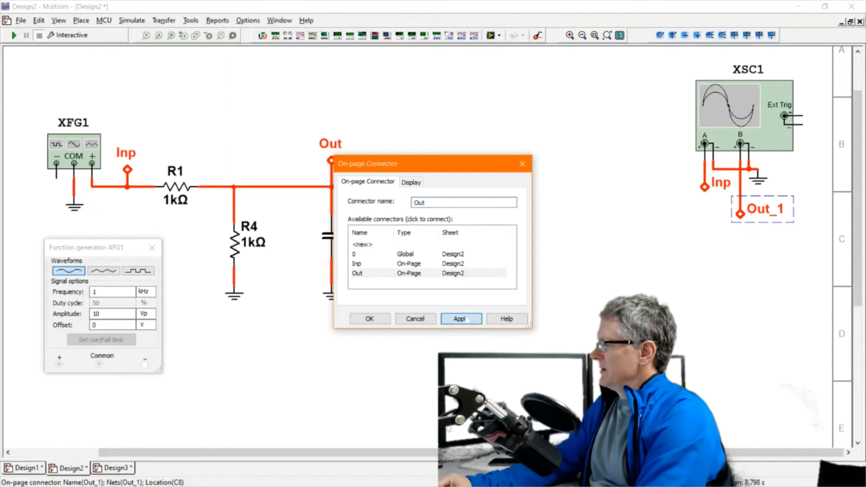
pyautogui.click(371, 317)
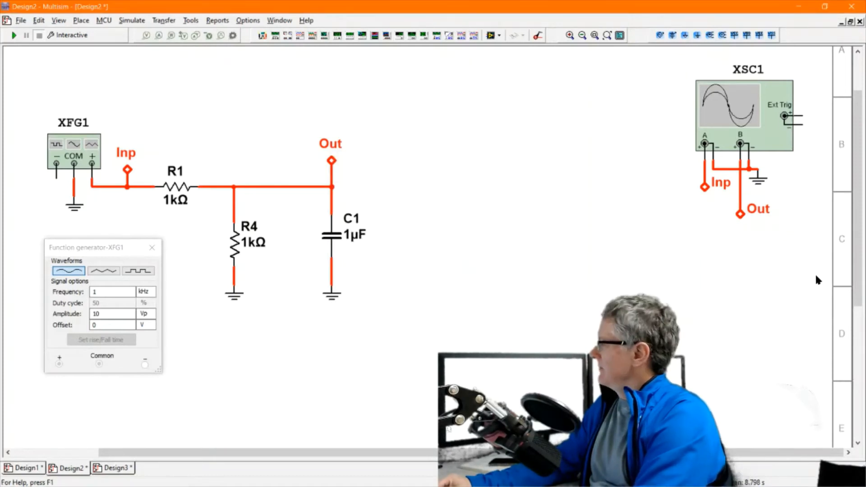
# - Run the simulation to check the input and output waveforms on oscilloscope XSC1, closing its display and stopping the run when done
pyautogui.doubleClick(769, 120)
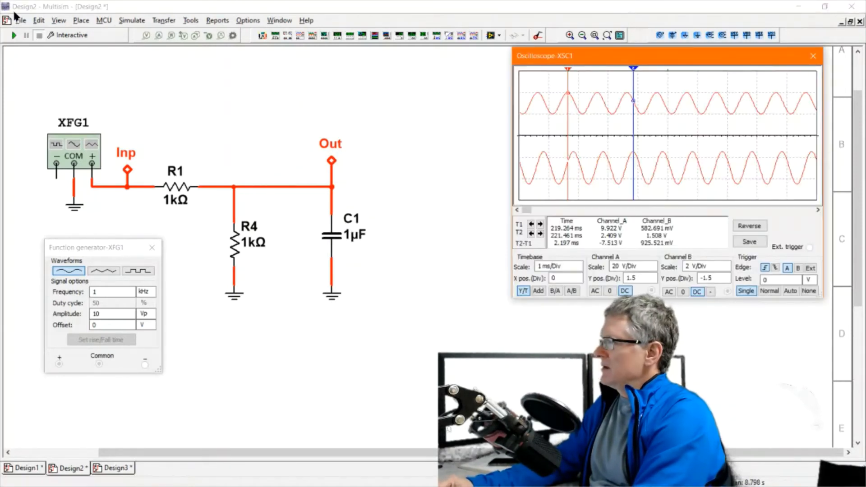
pyautogui.click(11, 36)
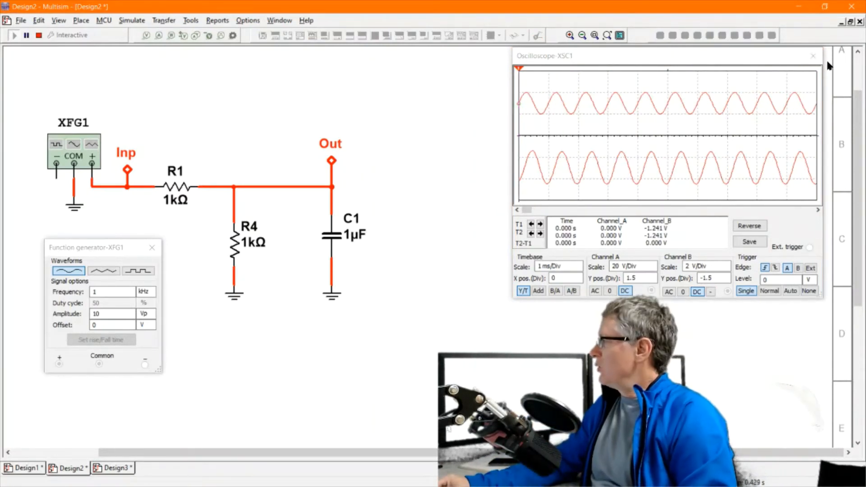
pyautogui.click(811, 57)
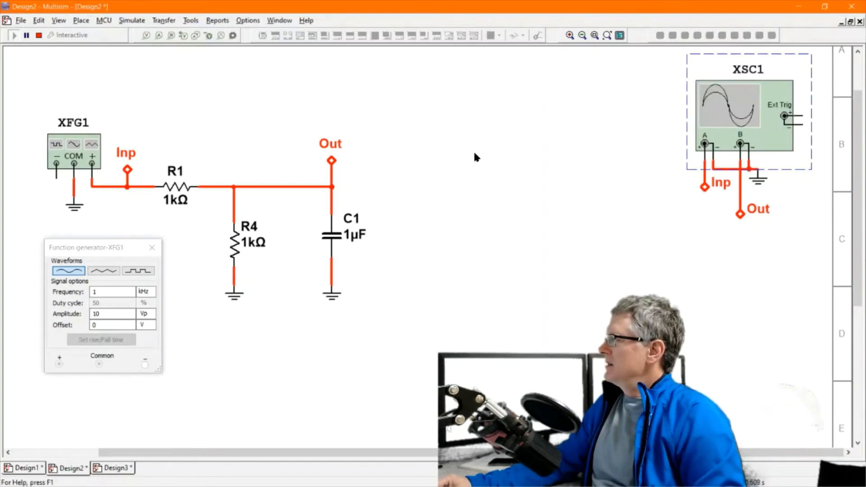
pyautogui.click(39, 35)
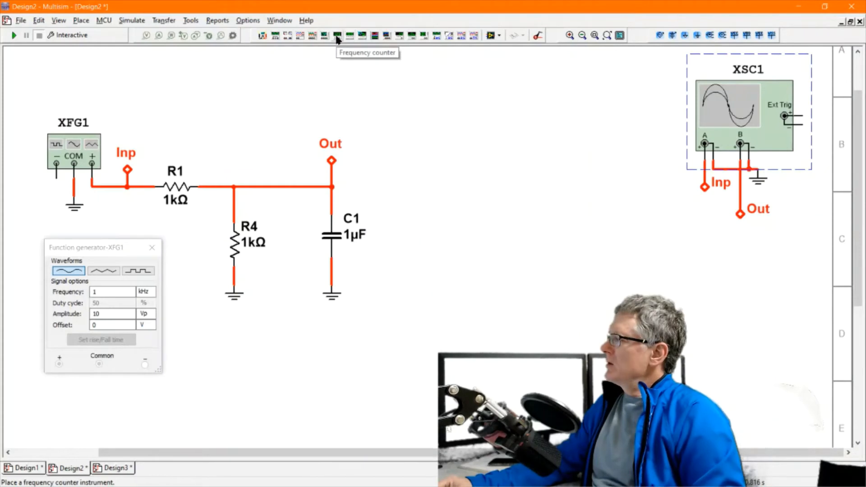
# - Place a four-channel oscilloscope between capacitor C1 and XSC1 and wire its channel A to the input node before R1
pyautogui.click(312, 37)
pyautogui.click(453, 195)
pyautogui.click(446, 194)
pyautogui.click(366, 107)
pyautogui.click(145, 186)
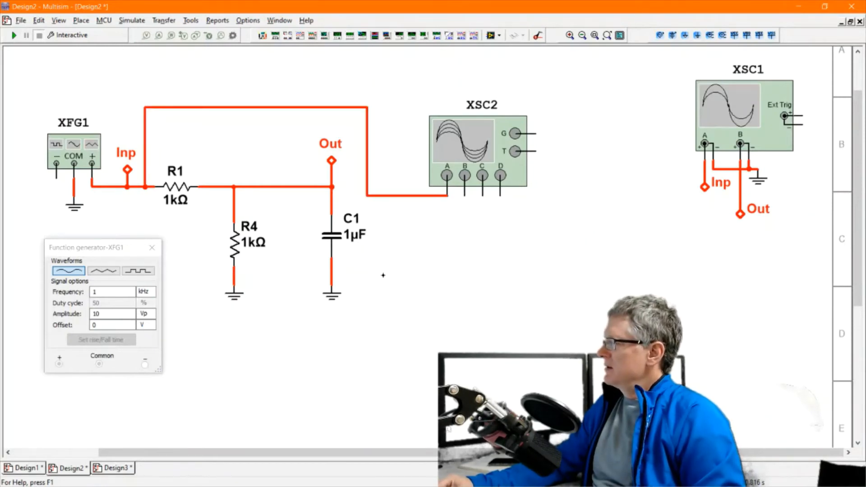
# - Wire channels B, C and D of oscilloscope XSC2 to the output node between R1 and C1
pyautogui.click(482, 193)
pyautogui.click(260, 186)
pyautogui.click(500, 194)
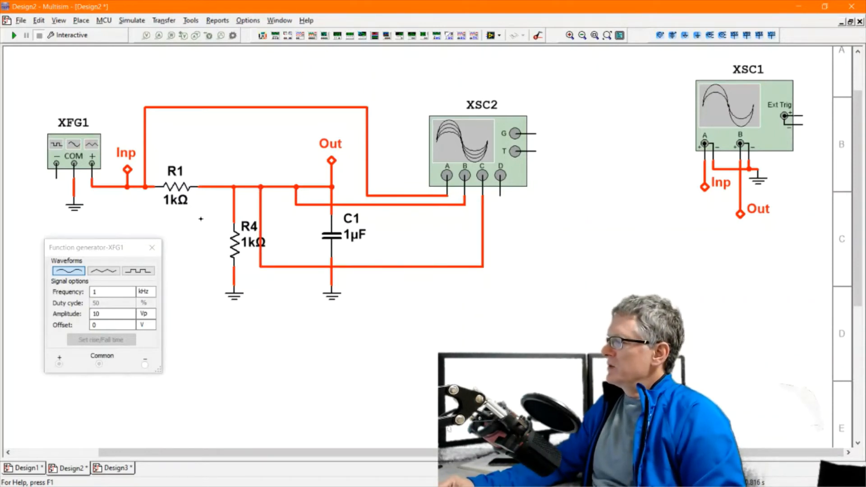
pyautogui.click(216, 187)
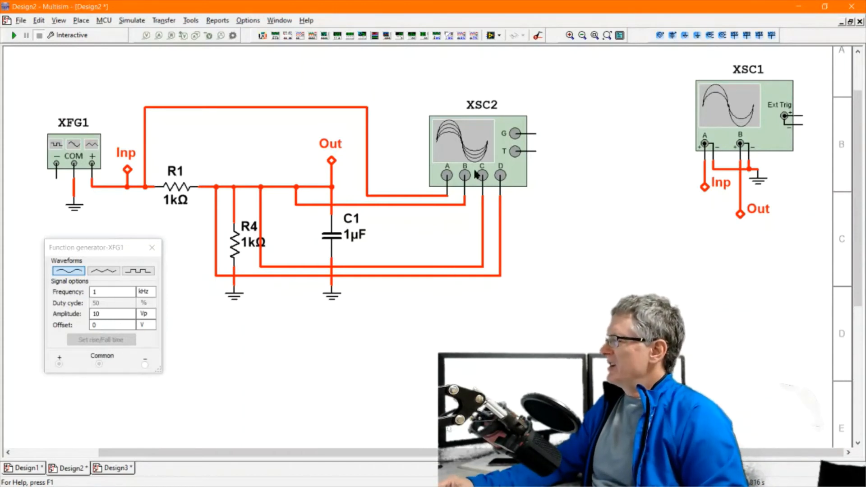
# - Run the simulation with the four-channel oscilloscope's display open and reverse its background colour
pyautogui.doubleClick(471, 134)
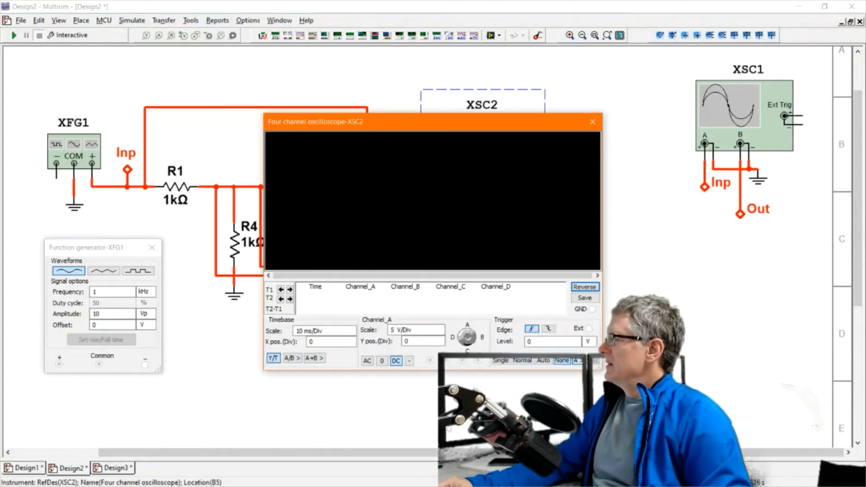
pyautogui.moveTo(470, 121); pyautogui.dragTo(482, 90)
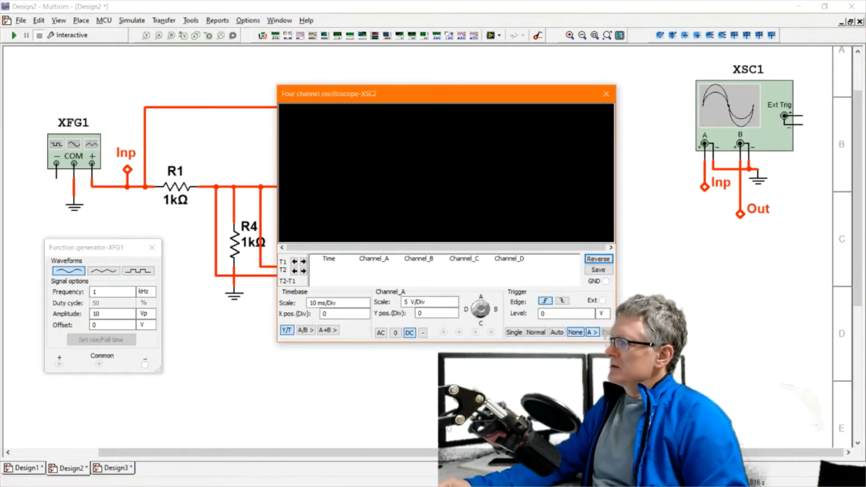
pyautogui.click(13, 36)
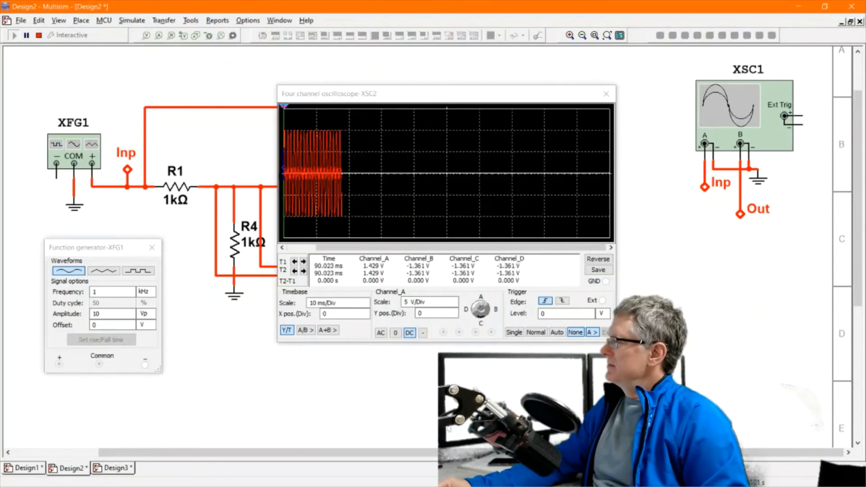
pyautogui.click(595, 260)
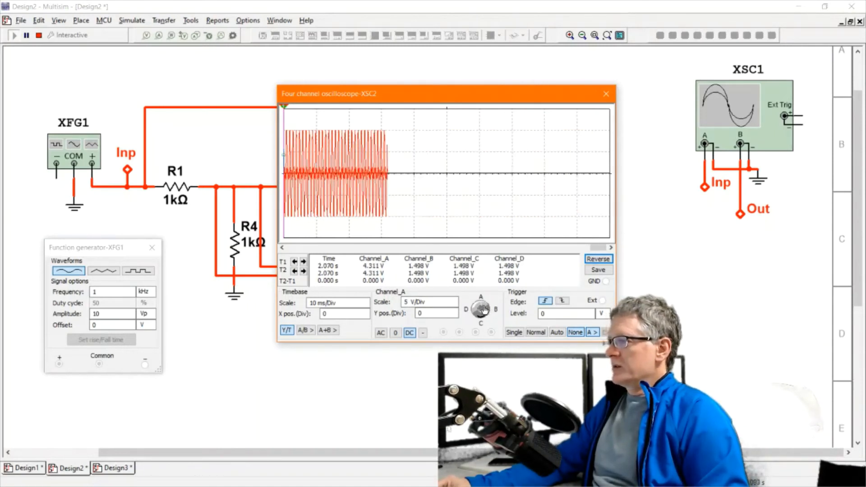
# - Set channel A of the four-channel oscilloscope to 10 V/Div with a Y position of 1.6 divisions
pyautogui.click(454, 305)
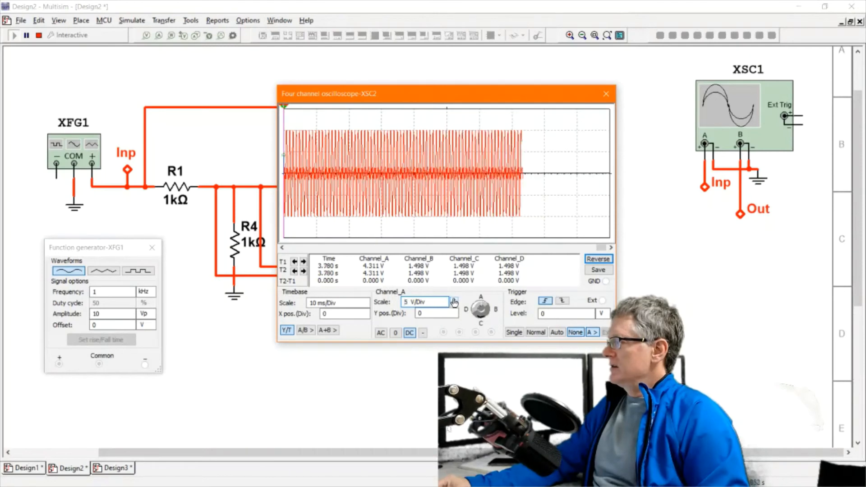
pyautogui.click(454, 300)
pyautogui.click(454, 311)
pyautogui.click(454, 311)
pyautogui.click(454, 311)
pyautogui.click(454, 311)
pyautogui.click(454, 310)
pyautogui.click(454, 310)
pyautogui.click(454, 311)
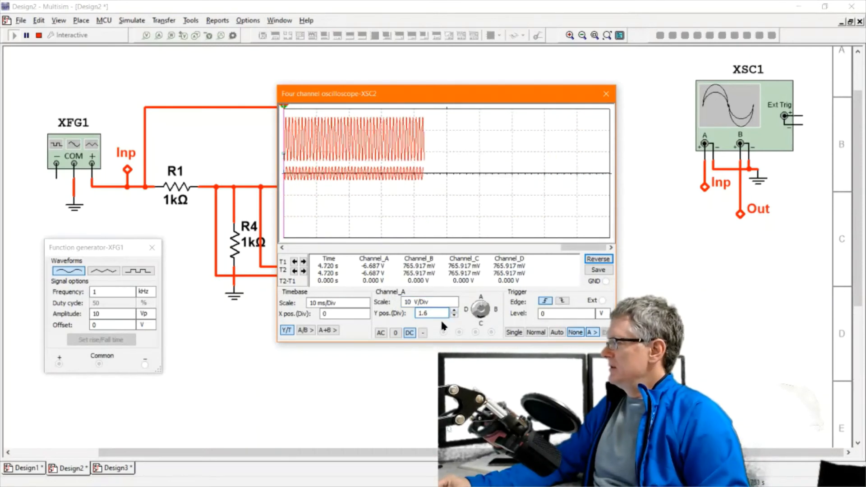
# - Set channel B's Y position on the four-channel oscilloscope to -1.4 divisions
pyautogui.click(445, 315)
pyautogui.click(455, 316)
pyautogui.click(454, 316)
pyautogui.click(454, 317)
pyautogui.click(454, 316)
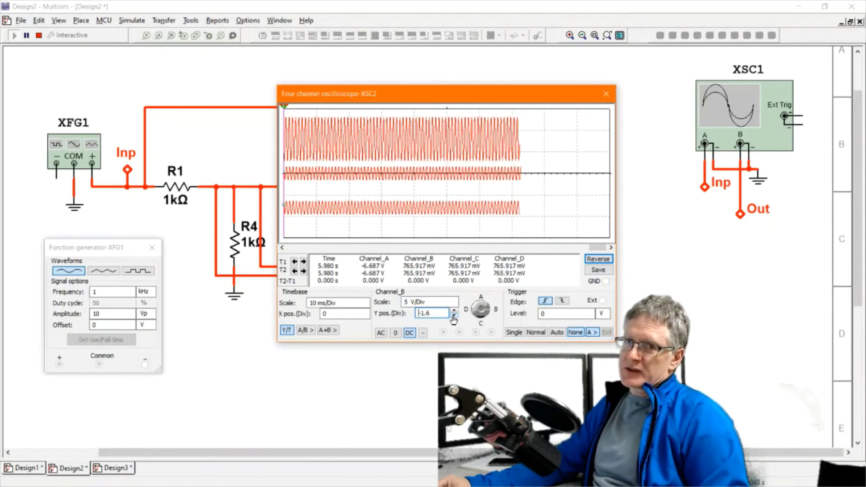
pyautogui.click(454, 316)
pyautogui.click(454, 316)
pyautogui.click(454, 316)
pyautogui.click(454, 316)
pyautogui.click(454, 317)
pyautogui.click(454, 316)
pyautogui.click(454, 310)
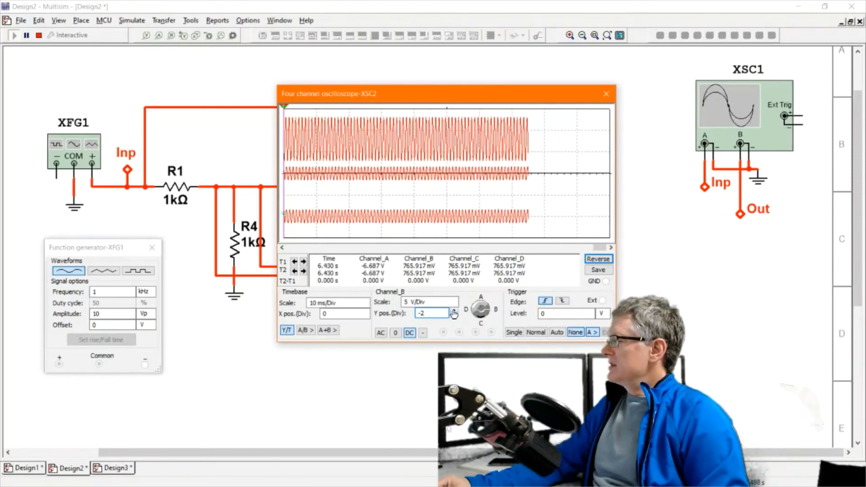
pyautogui.click(453, 310)
pyautogui.click(454, 311)
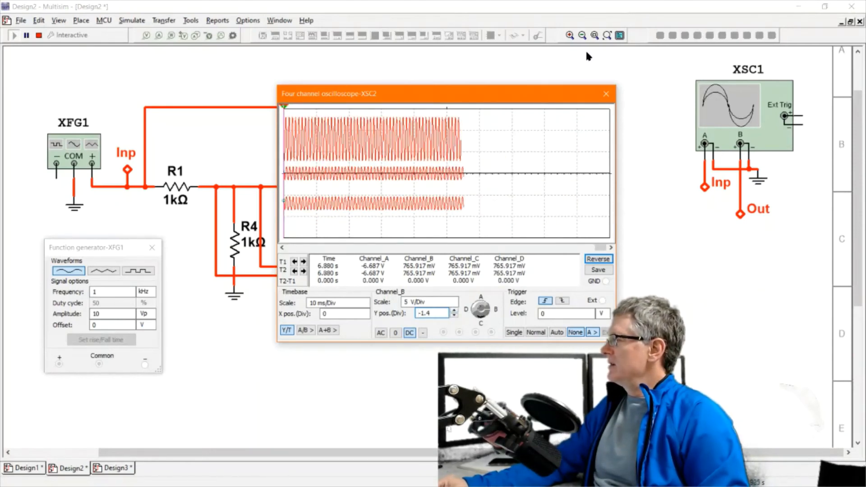
# - Close the four-channel oscilloscope's display, stop the simulation and delete XSC2 together with its wiring
pyautogui.click(606, 95)
pyautogui.moveTo(455, 337); pyautogui.dragTo(393, 174)
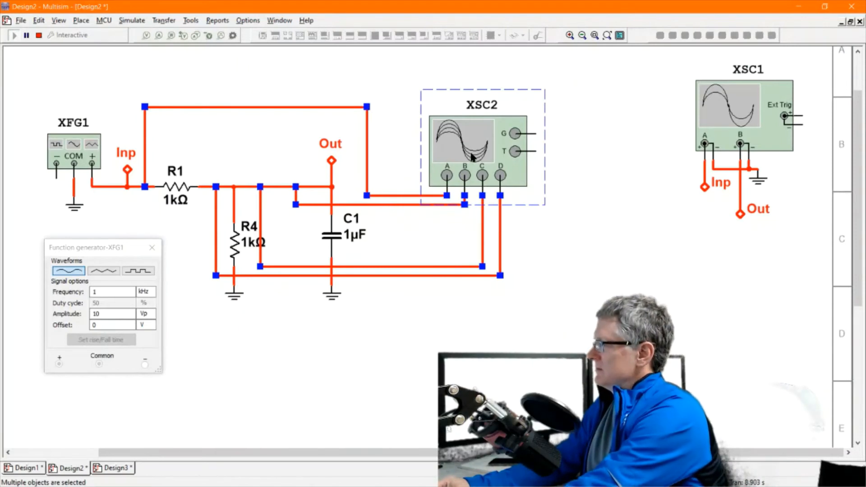
pyautogui.click(233, 49)
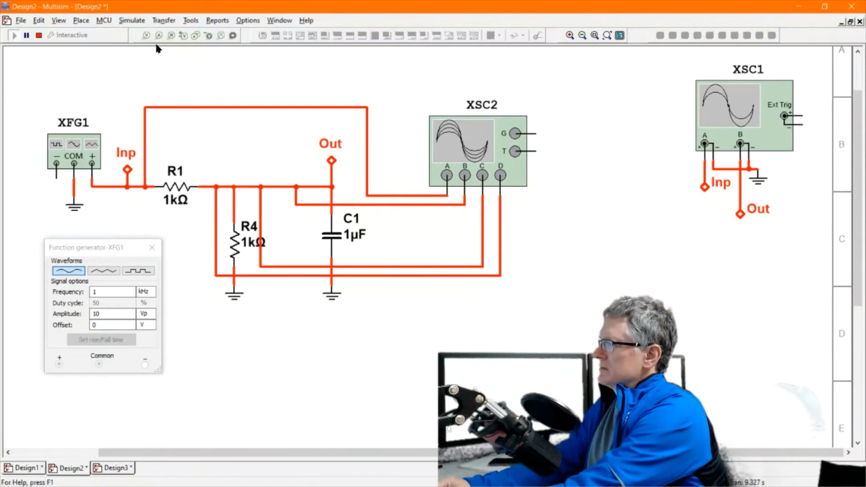
pyautogui.click(39, 35)
pyautogui.moveTo(391, 106); pyautogui.dragTo(447, 141)
pyautogui.press('Delete')
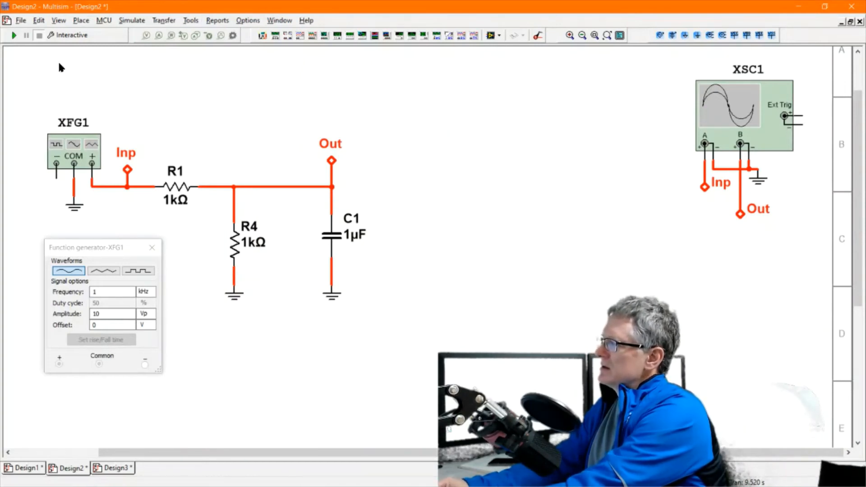
# - Start the simulation of the circuit with oscilloscope XSC1 linked through the Inp and Out connectors
pyautogui.click(14, 35)
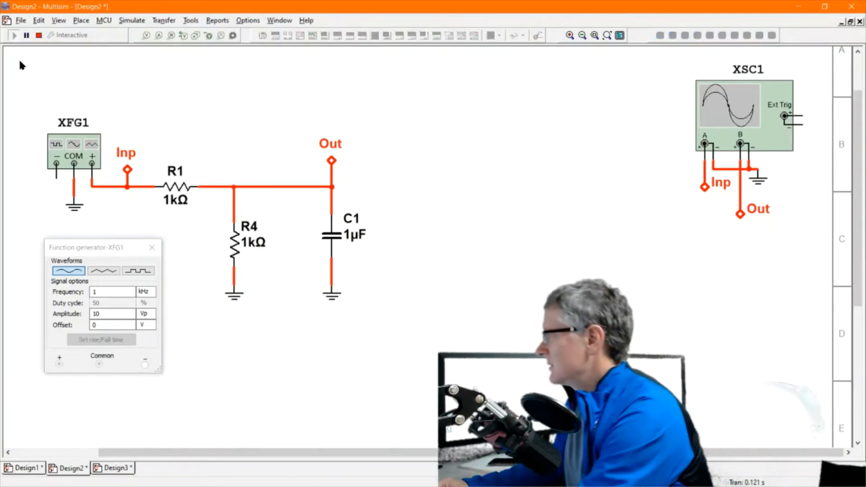